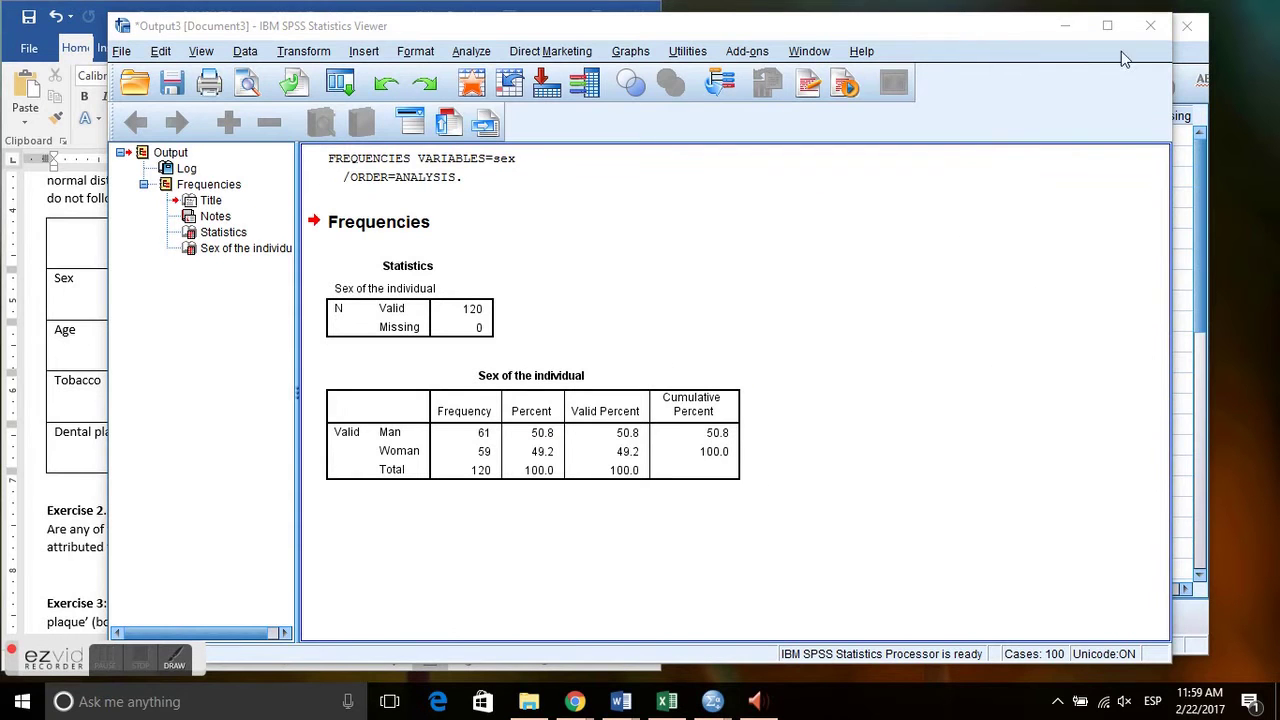
Close the Output3 viewer, answering the save prompt, and bring up the Practice2.sav data editor.
click(1150, 25)
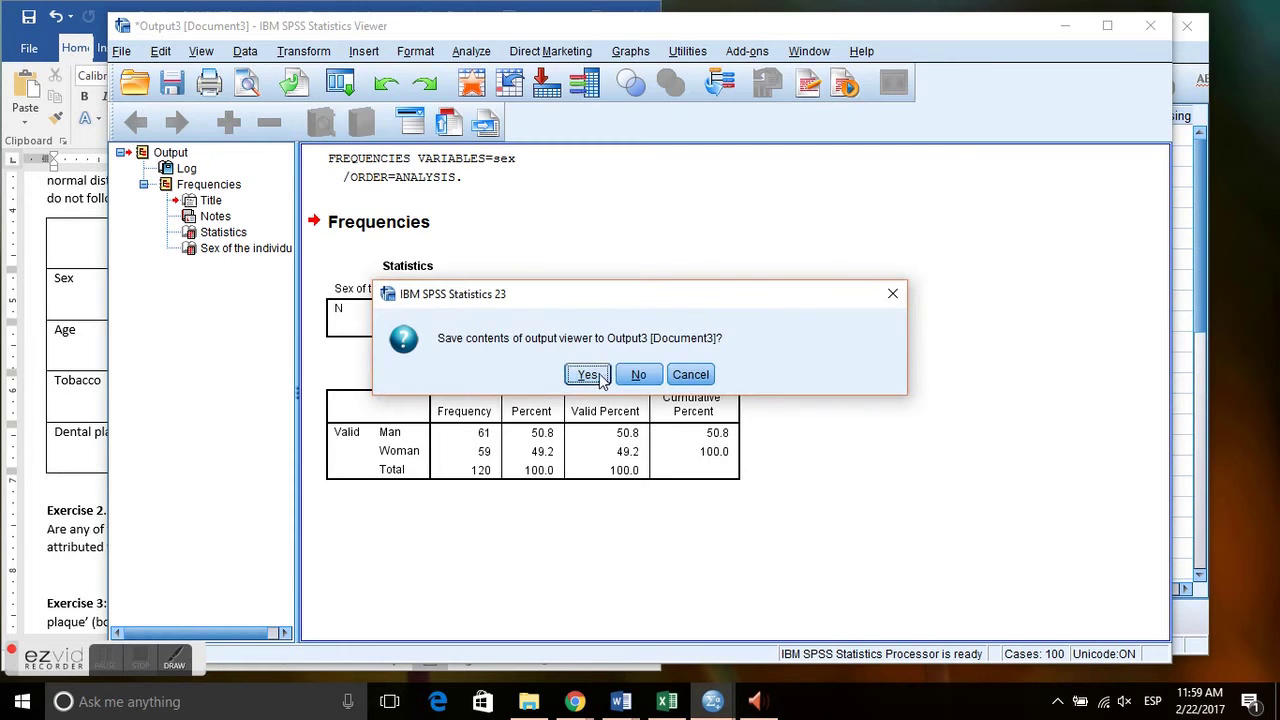
click(637, 376)
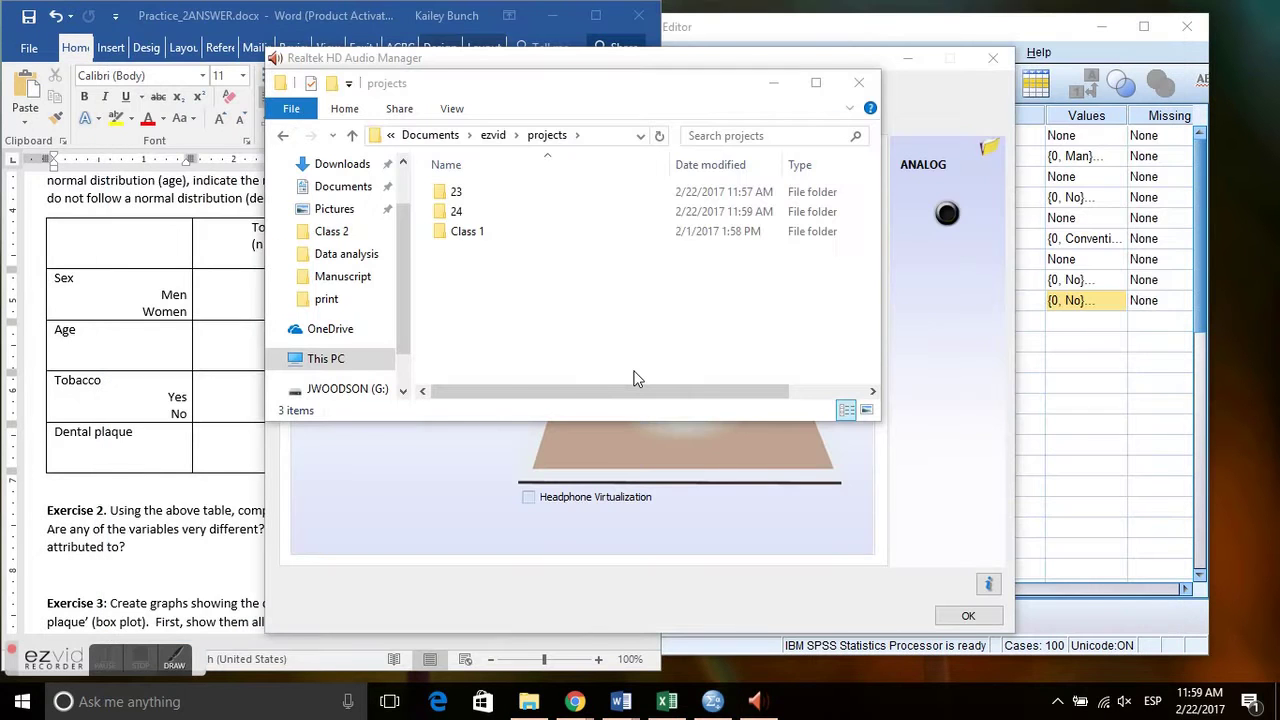
click(1082, 368)
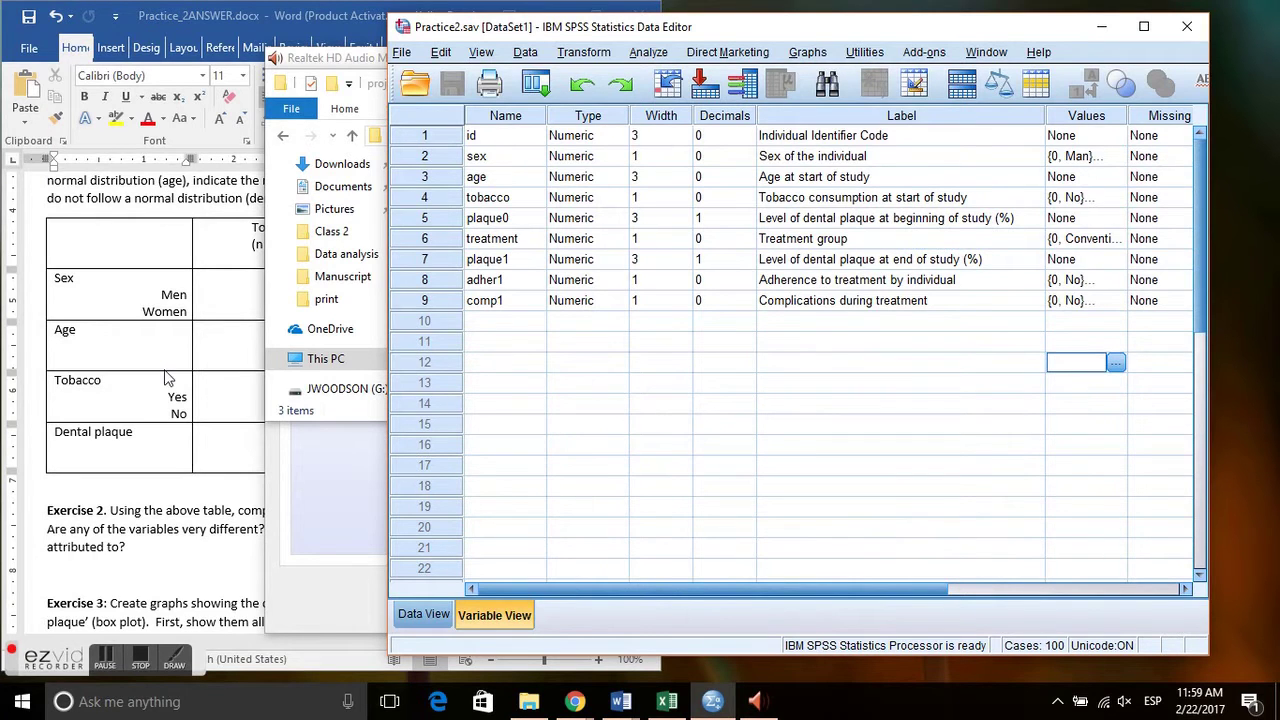
Highlight 'Sex' in the Word exercise table, then return to the SPSS data editor.
click(84, 277)
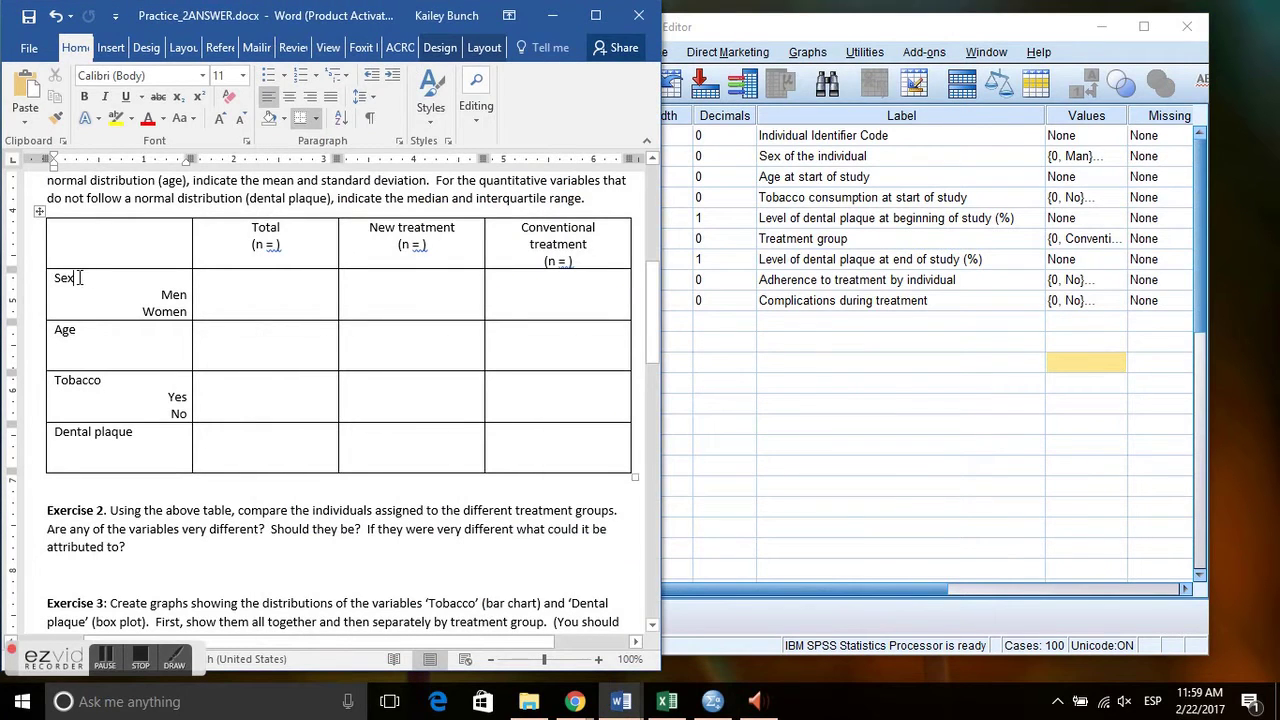
drag(80, 278, 54, 278)
click(850, 341)
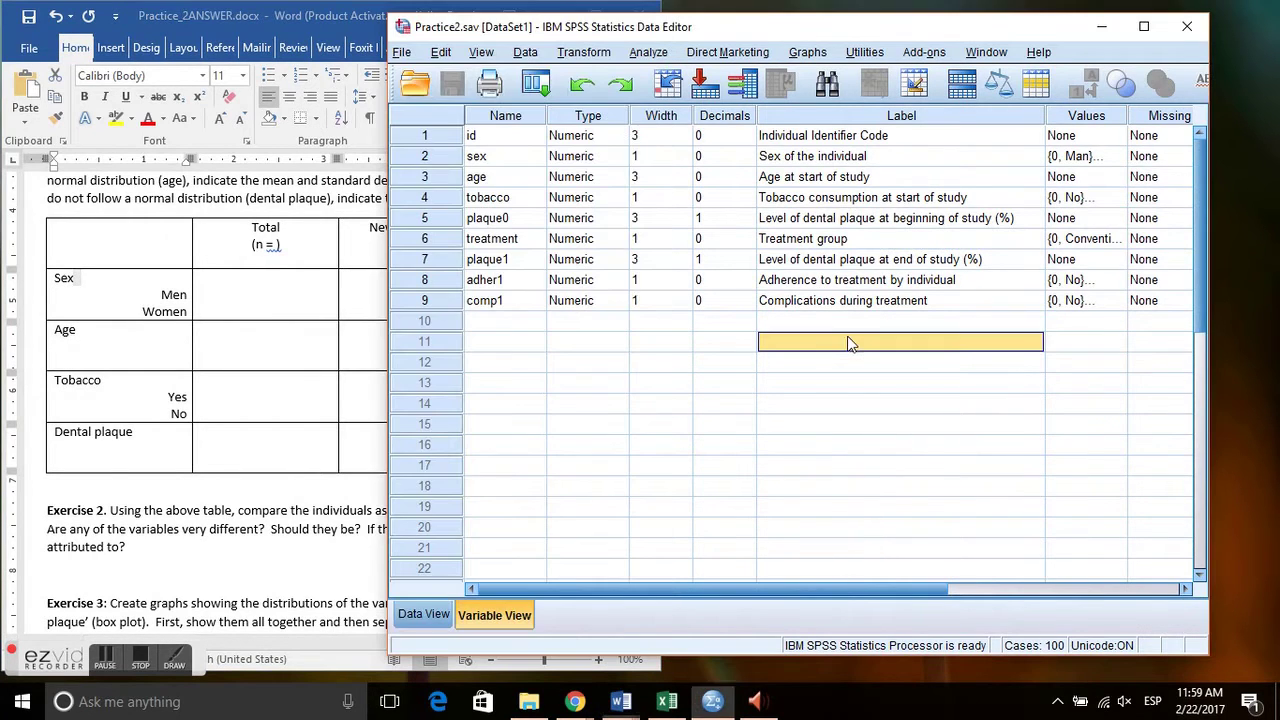
Run Frequencies on Sex (61 men, 50.8%; 59 women, 49.2%) and check it against the Word table.
click(648, 52)
mouse_move(710, 98)
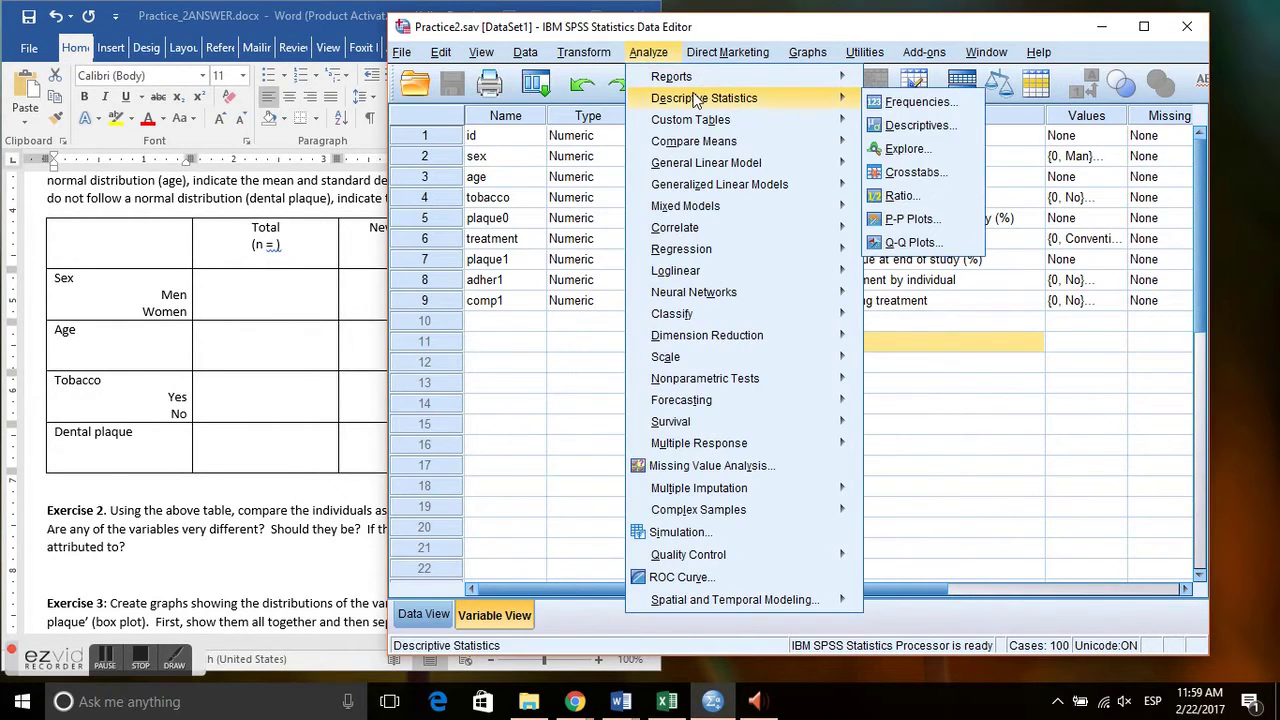
click(893, 103)
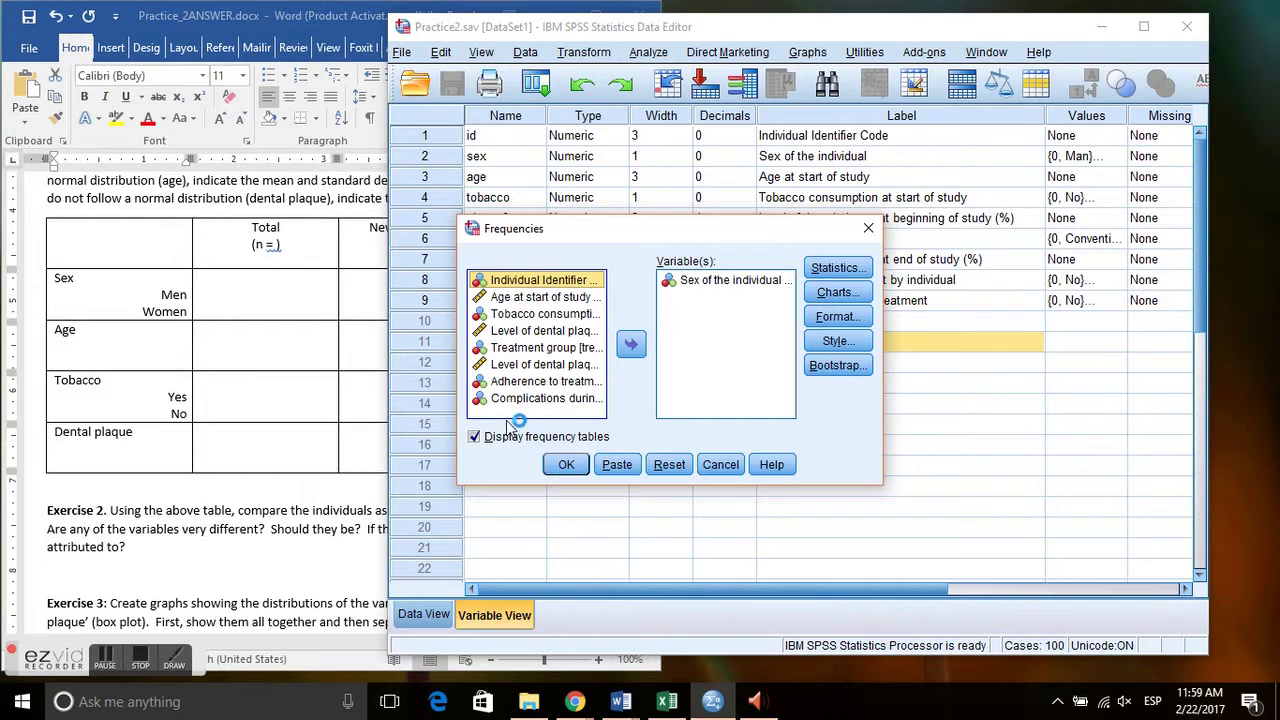
click(567, 464)
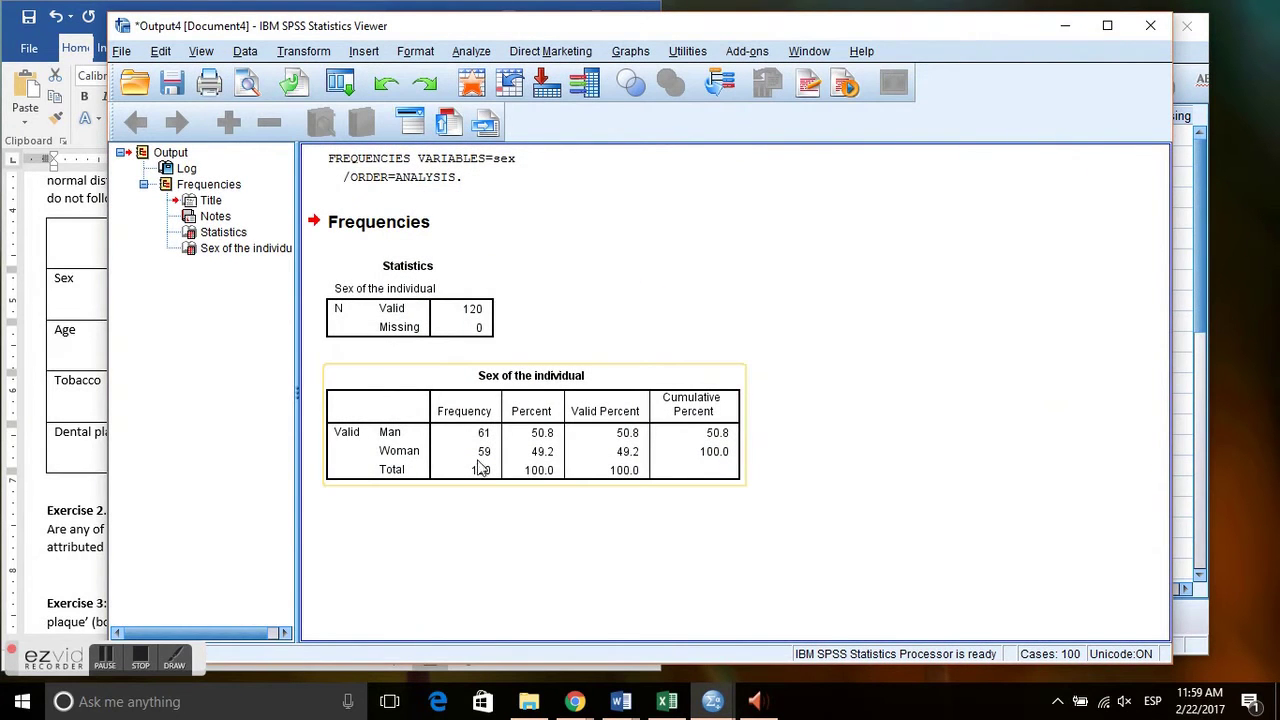
click(50, 334)
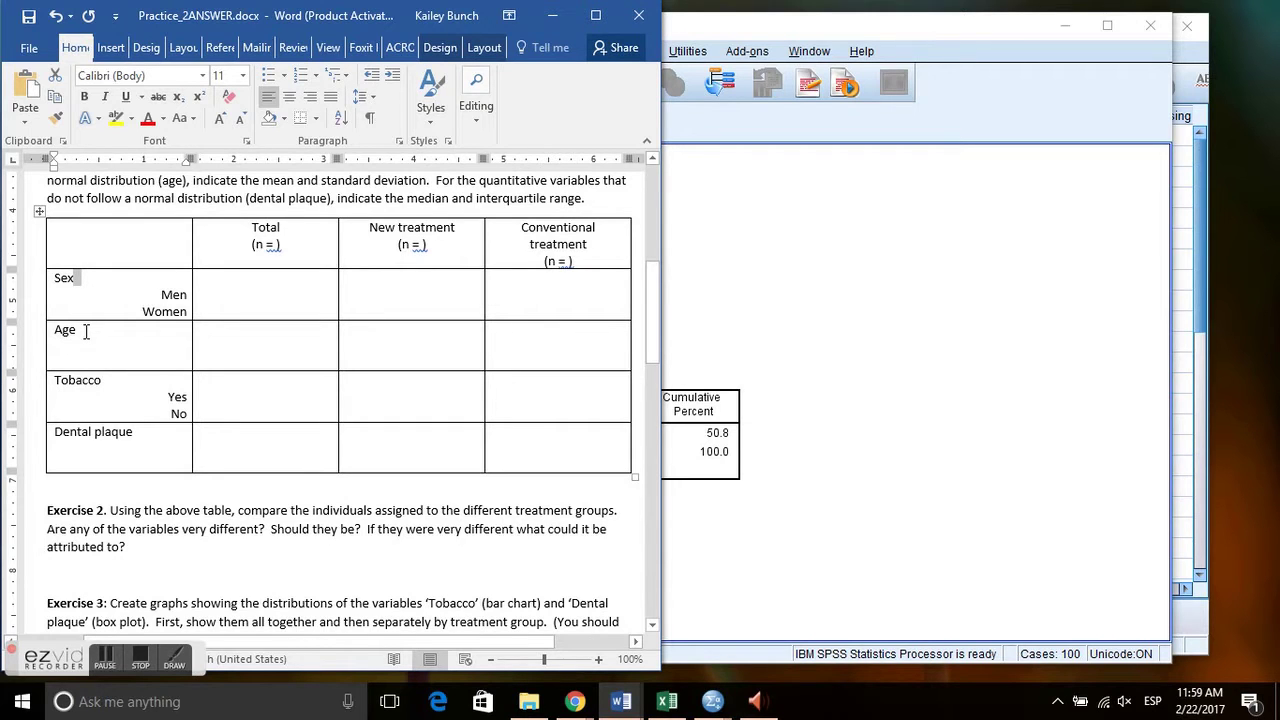
Reset Frequencies, add Age at start of study, and turn off the frequency tables.
click(979, 87)
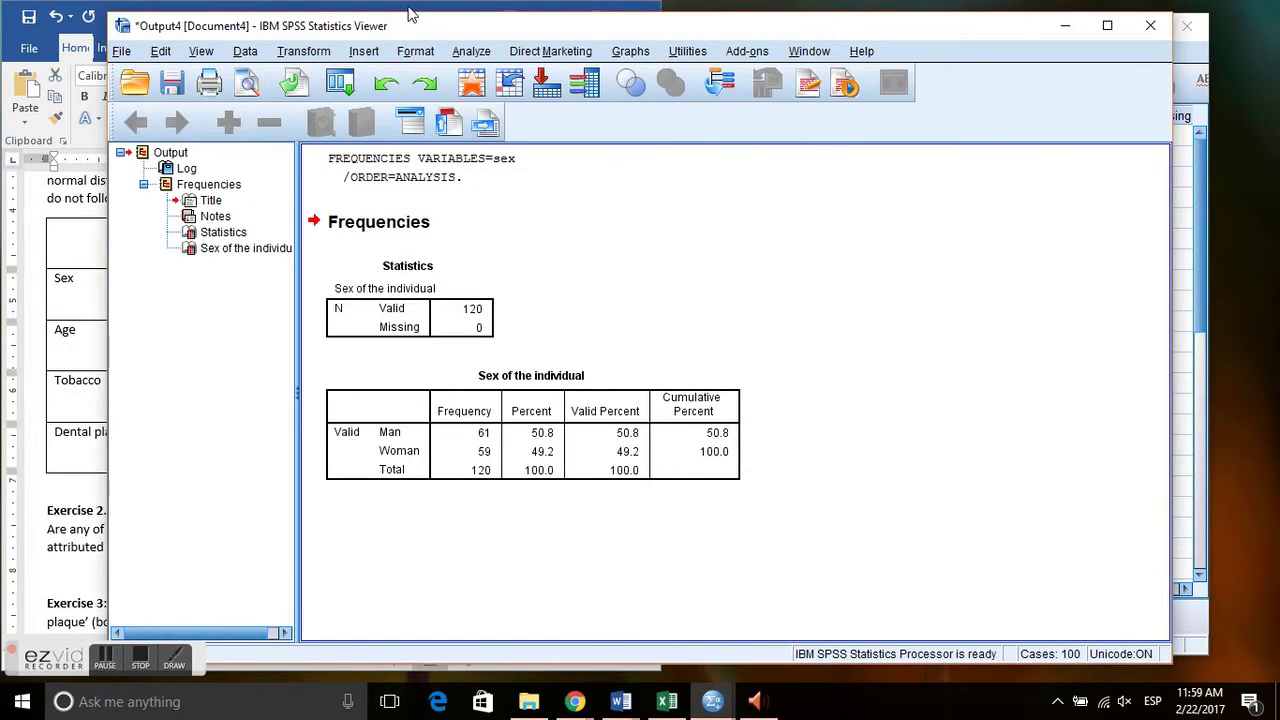
click(484, 52)
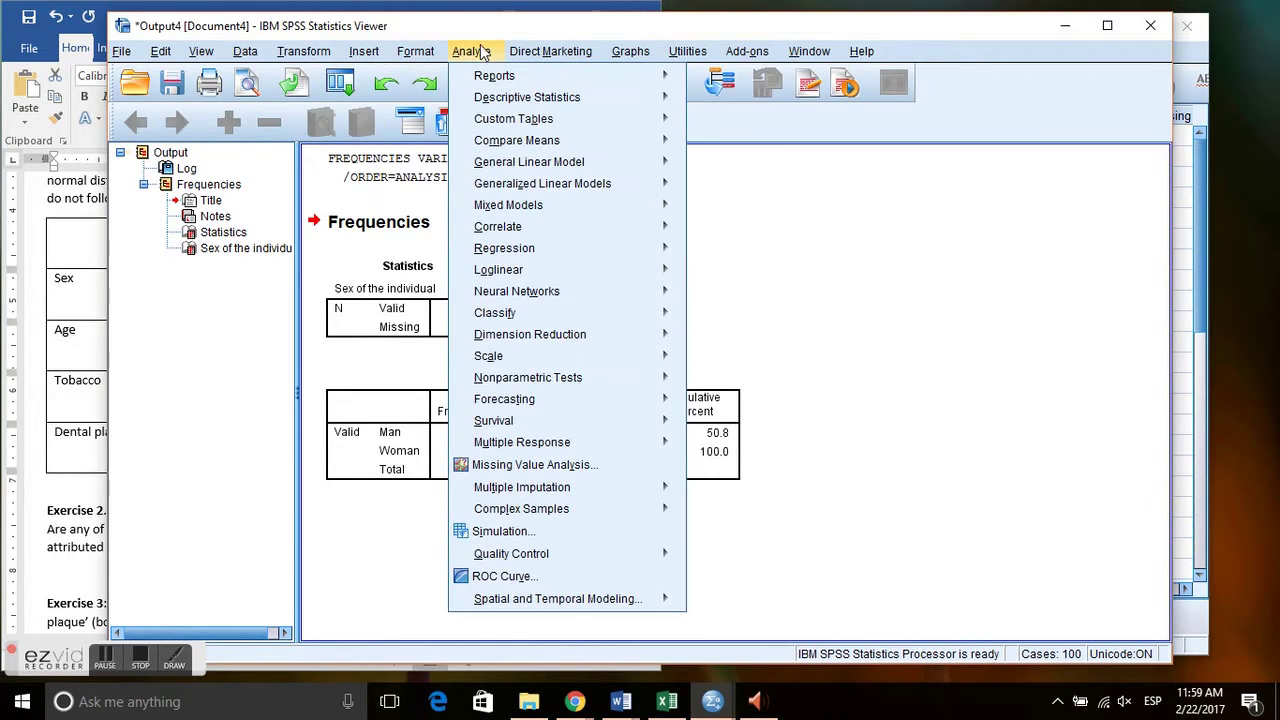
mouse_move(500, 104)
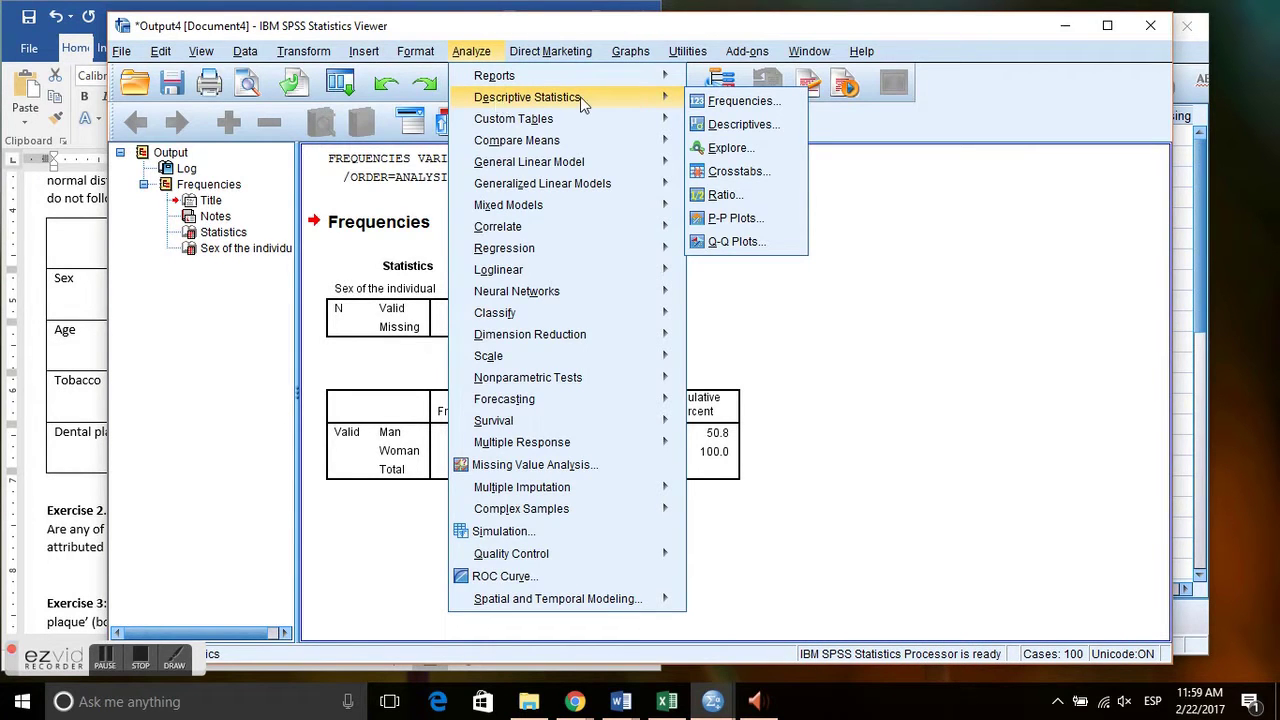
click(723, 102)
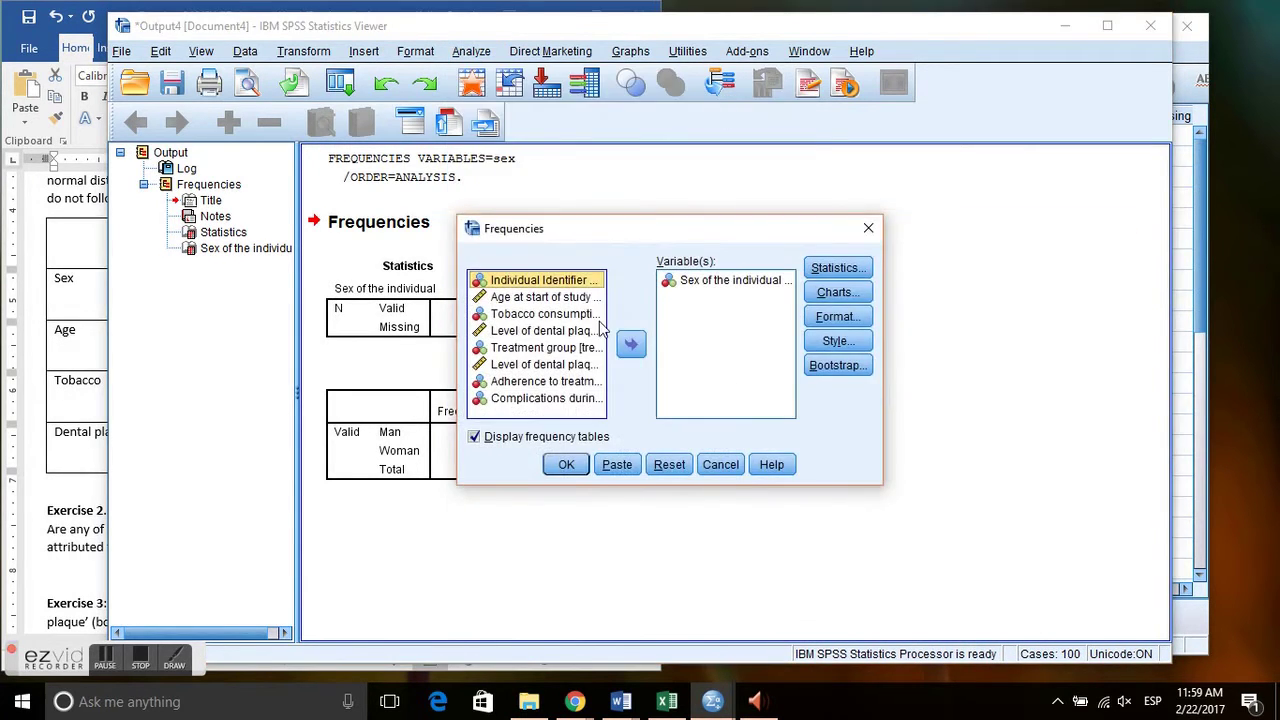
click(665, 465)
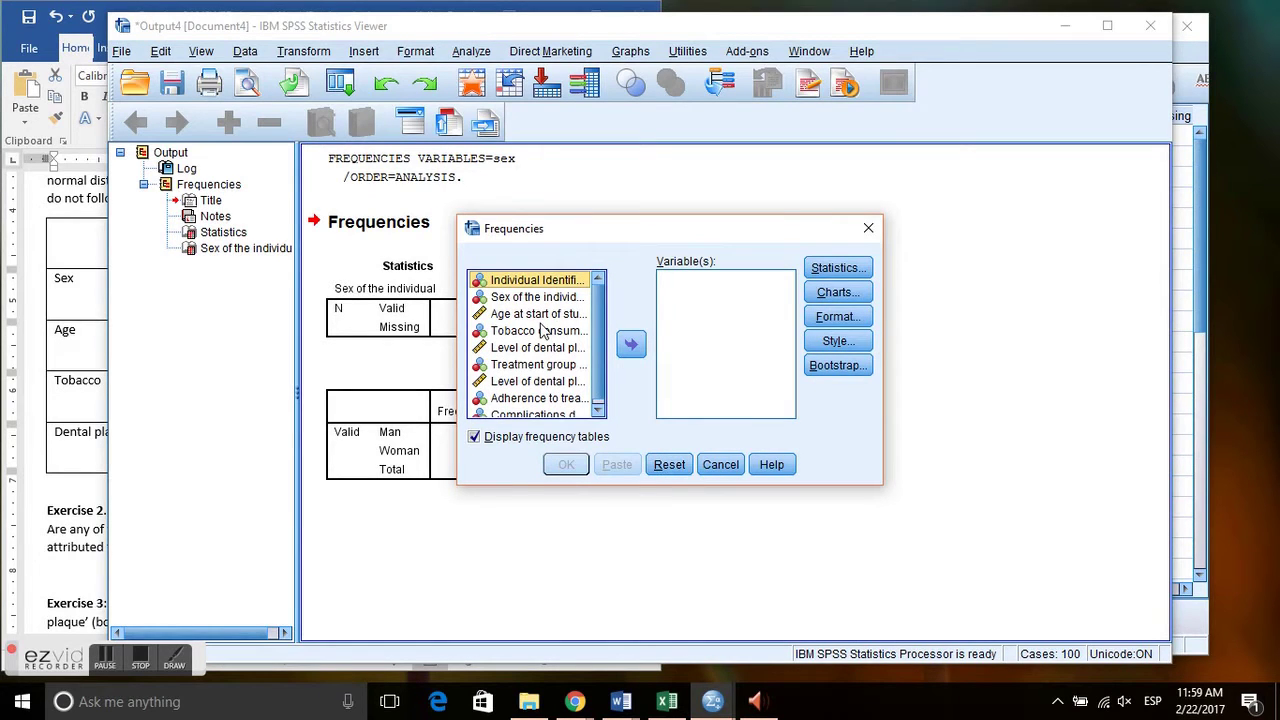
click(538, 315)
click(630, 344)
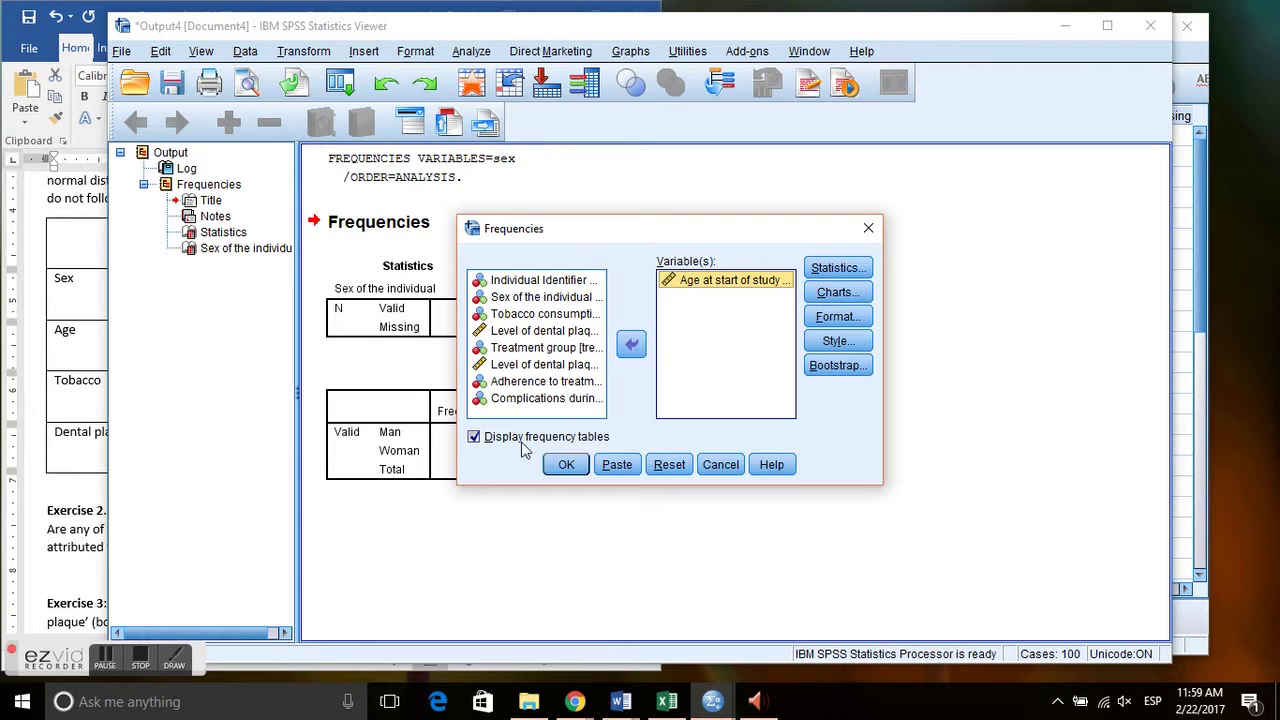
click(476, 436)
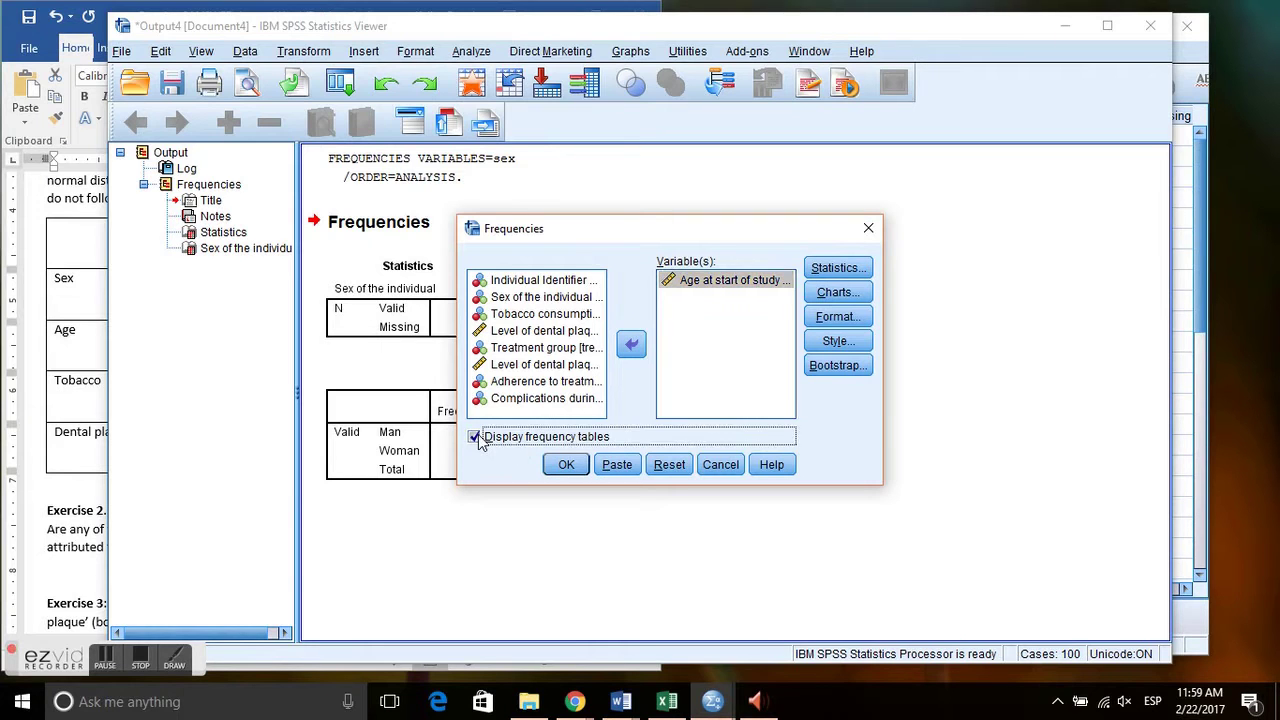
click(670, 389)
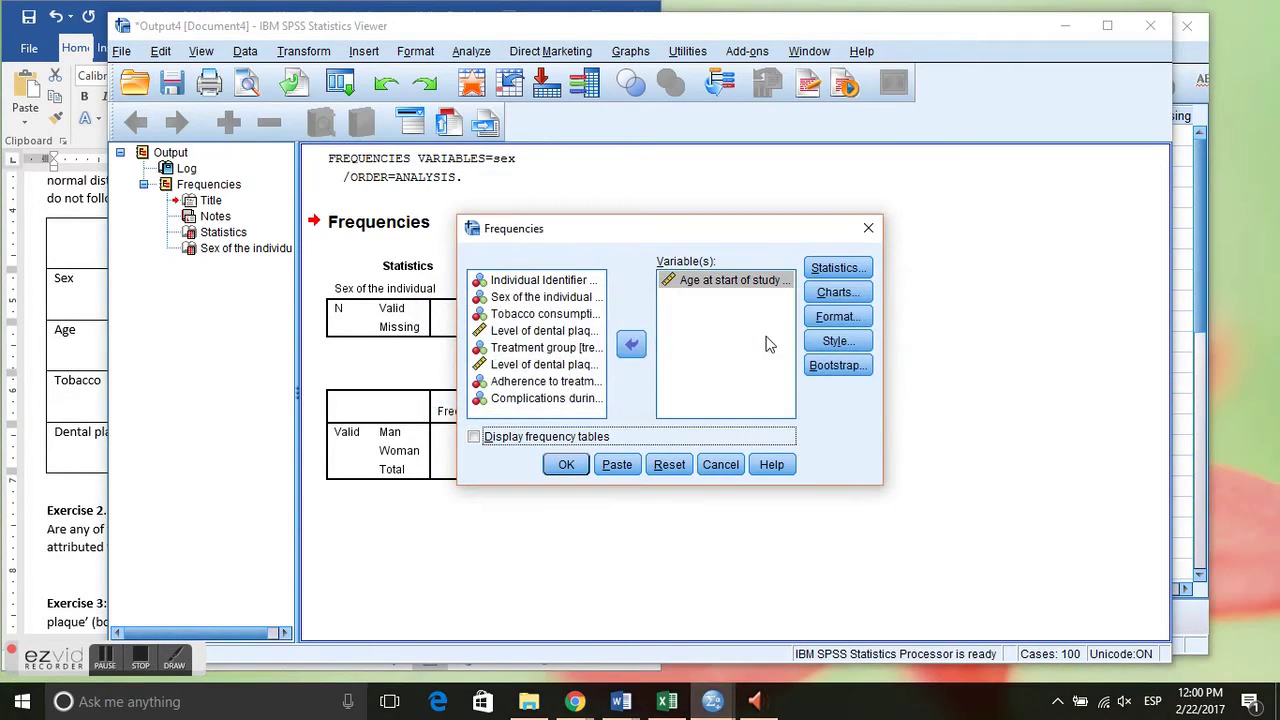
Request Mean and Std. deviation in the Frequencies statistics.
click(835, 267)
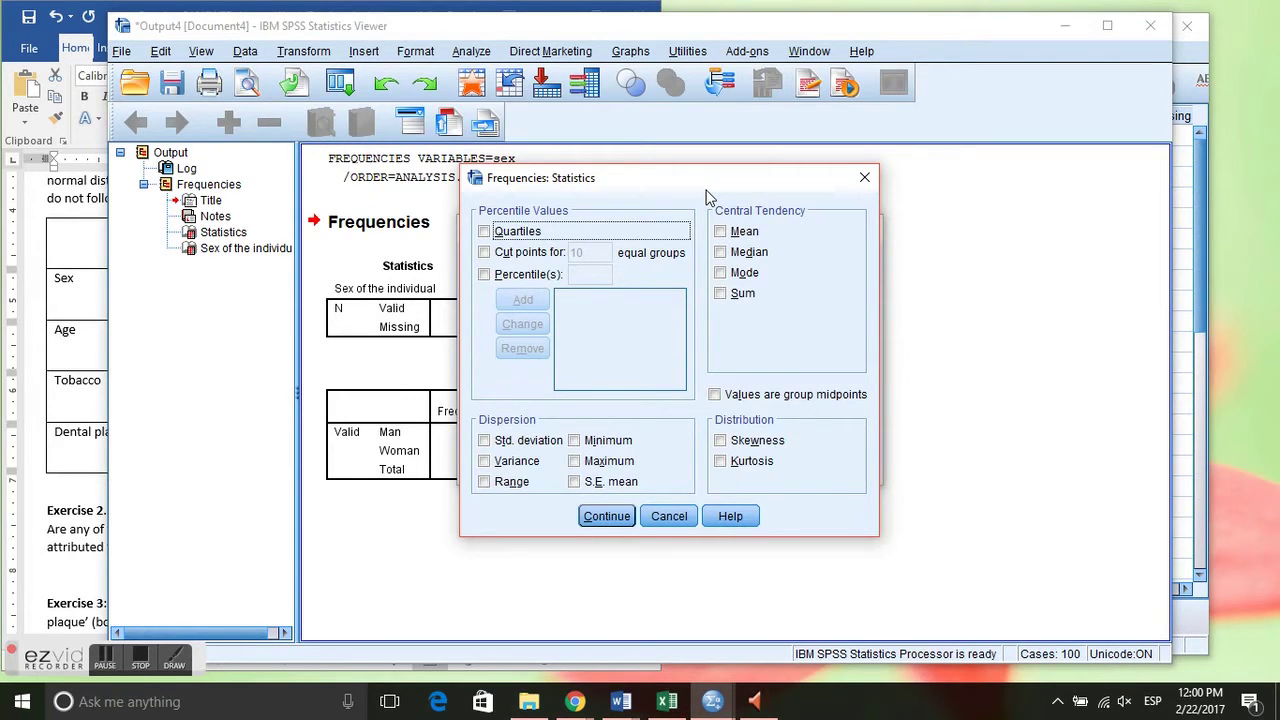
click(721, 232)
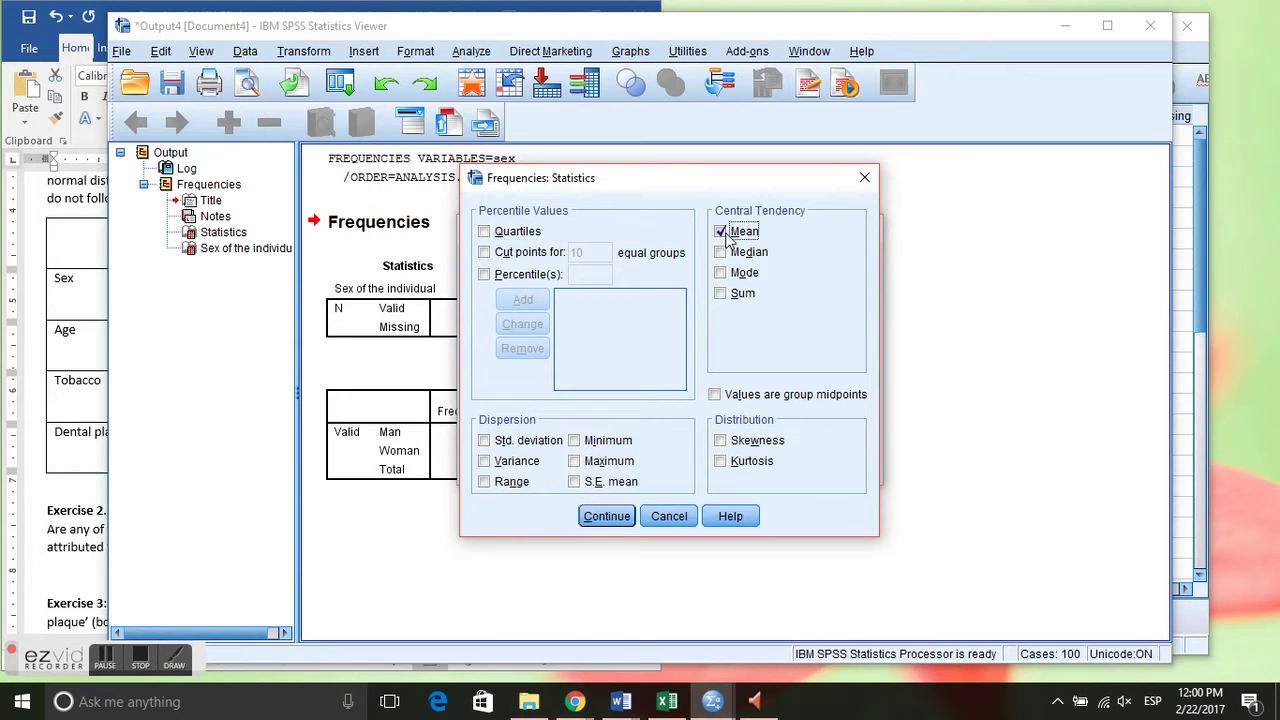
click(484, 441)
click(614, 517)
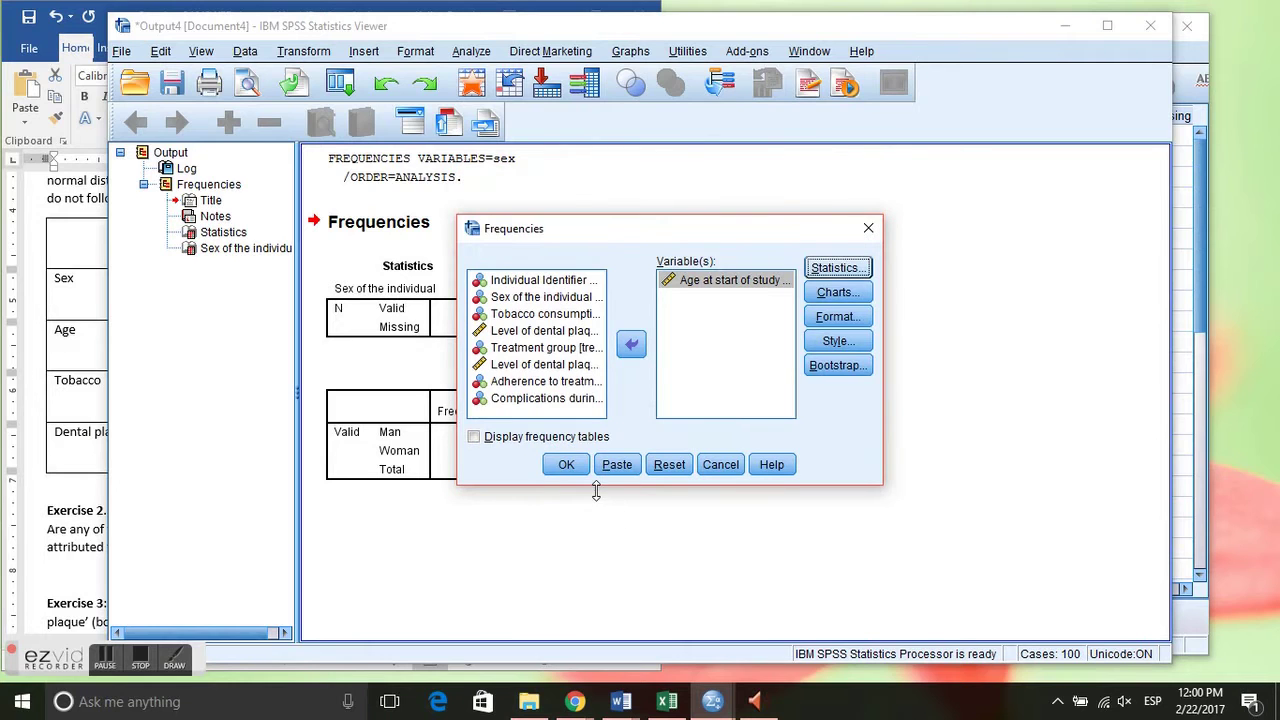
click(566, 464)
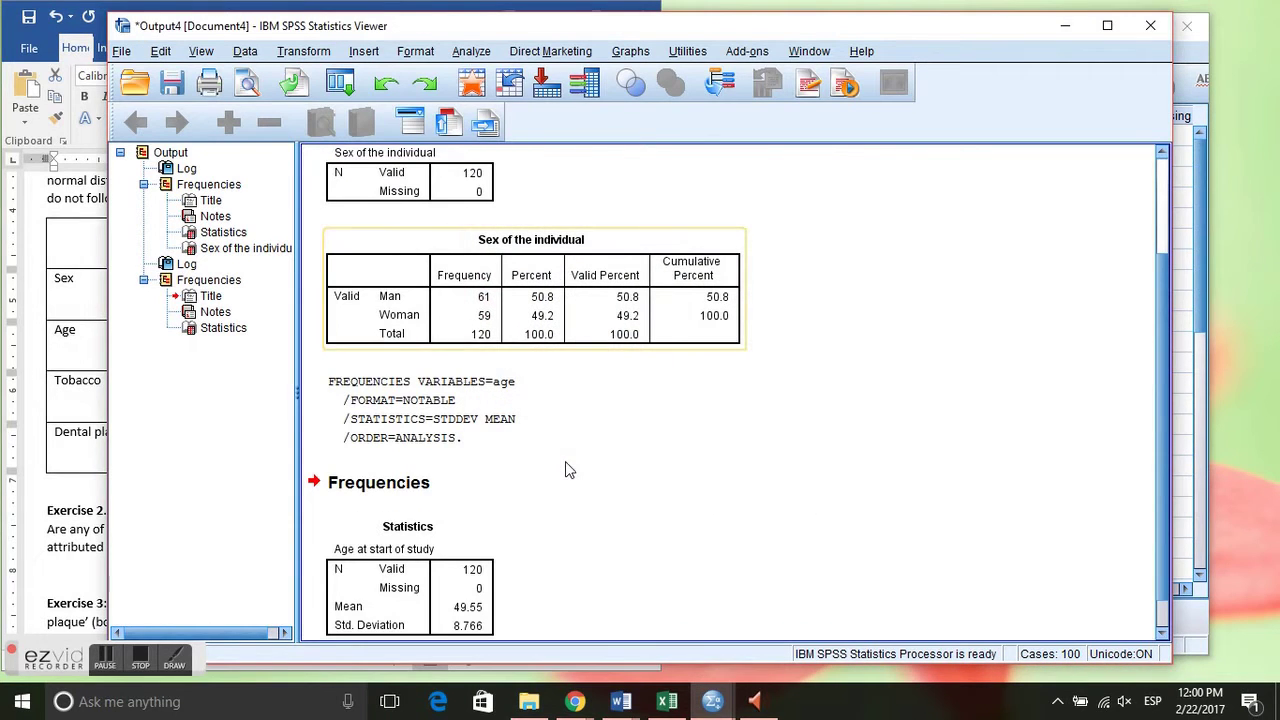
click(483, 614)
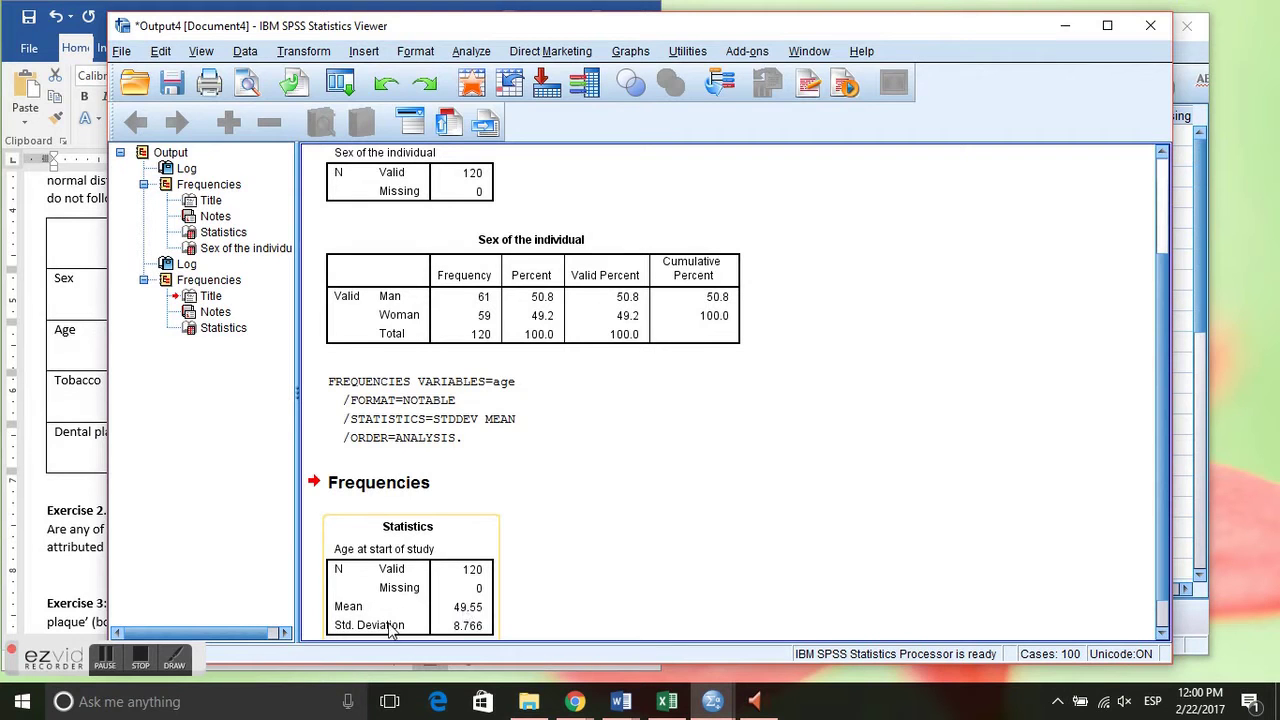
click(31, 393)
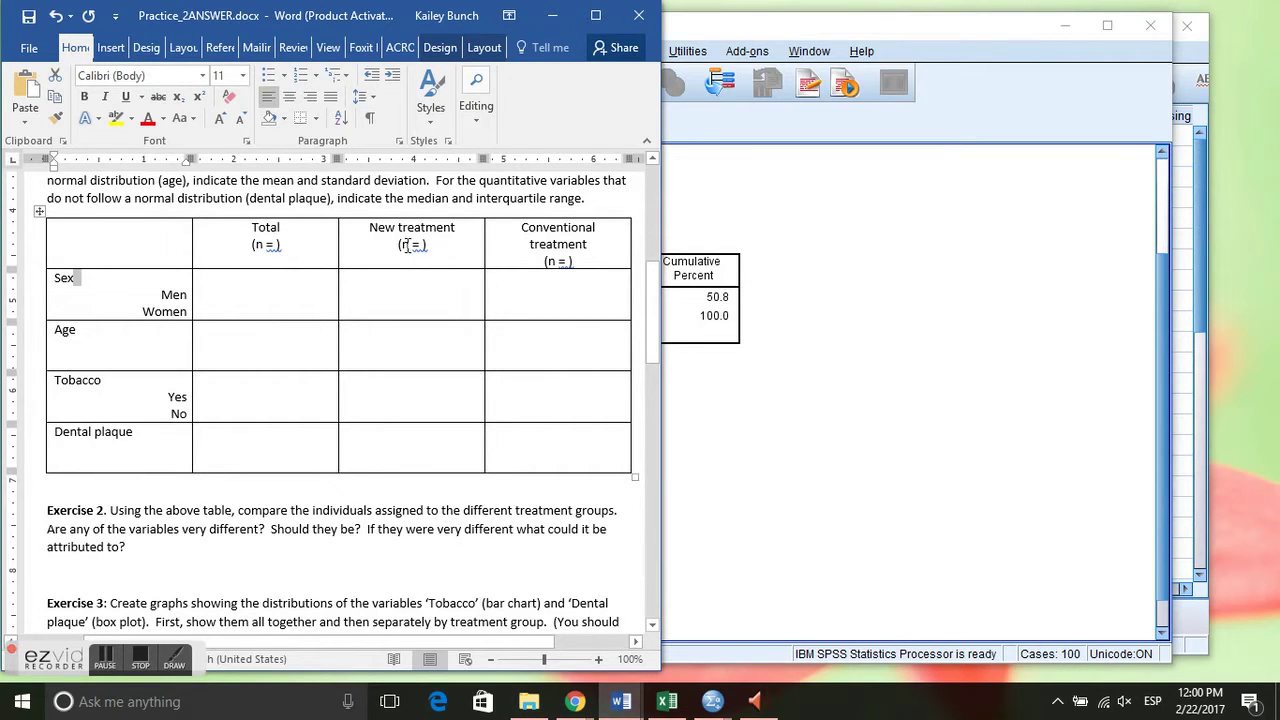
click(760, 206)
Start a fresh Crosstabs setup with the previous variables cleared, checking the Word table.
click(418, 56)
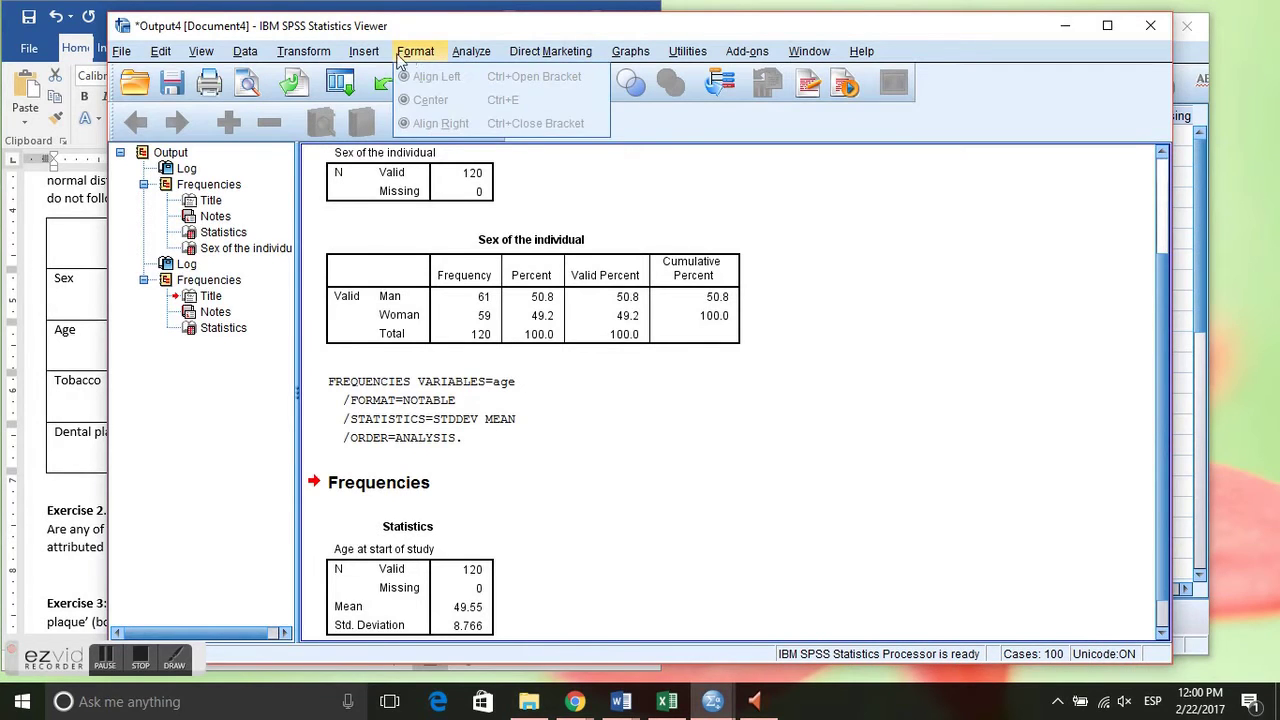
mouse_move(472, 57)
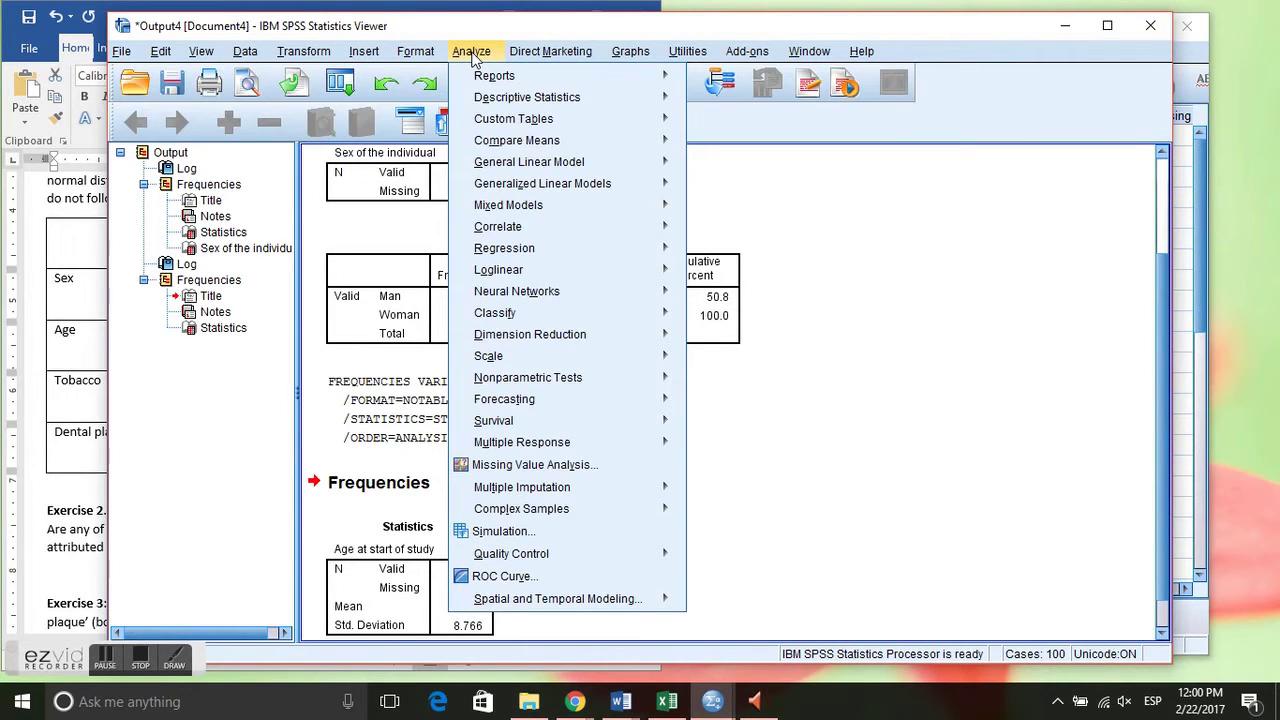
mouse_move(527, 97)
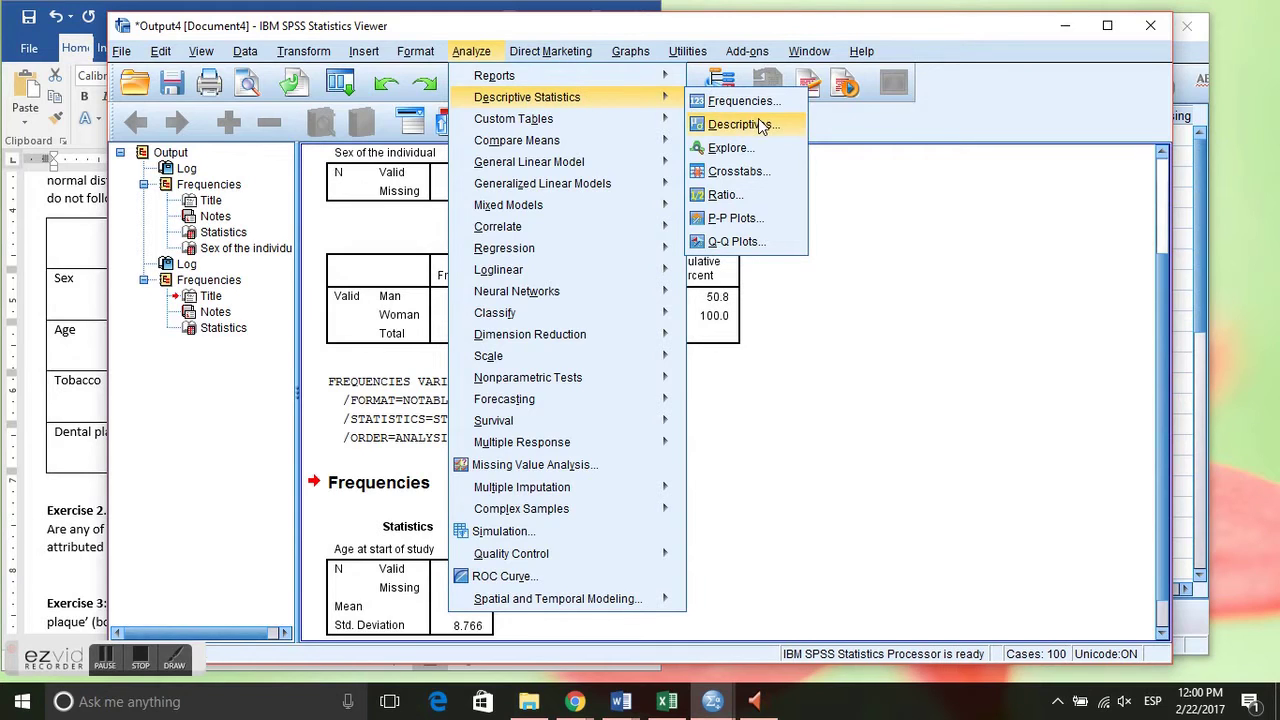
click(726, 177)
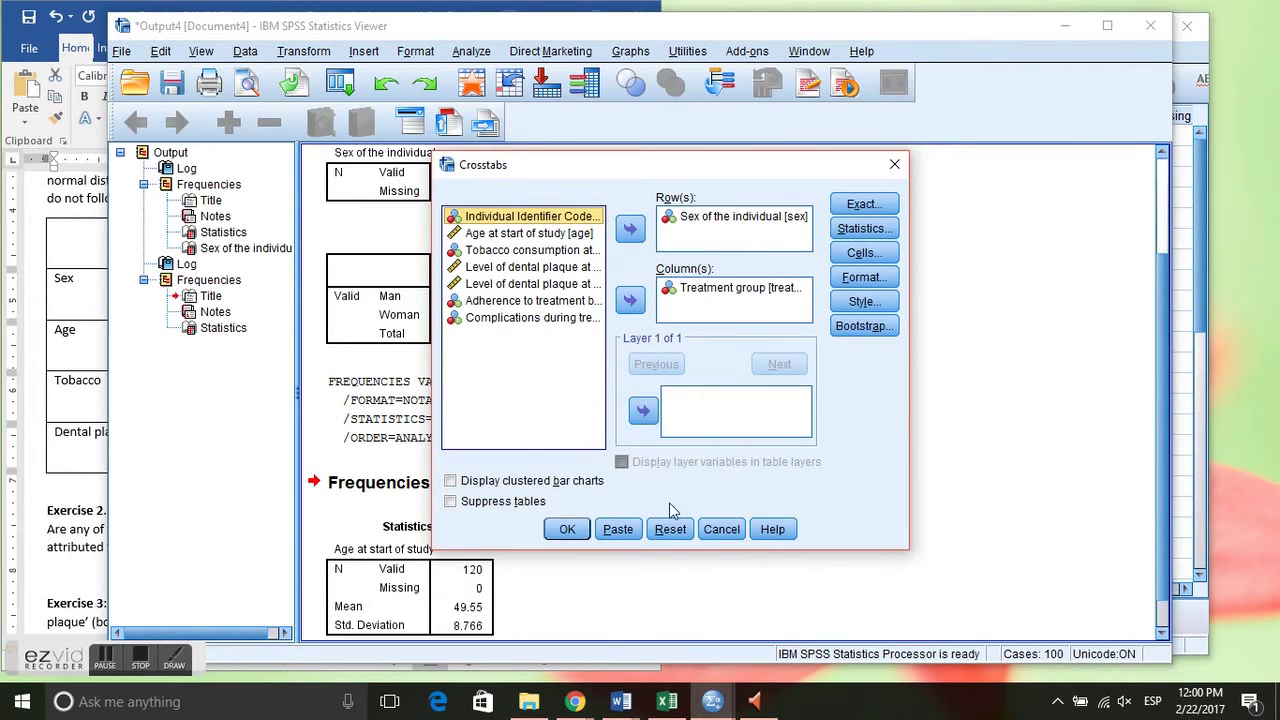
click(670, 529)
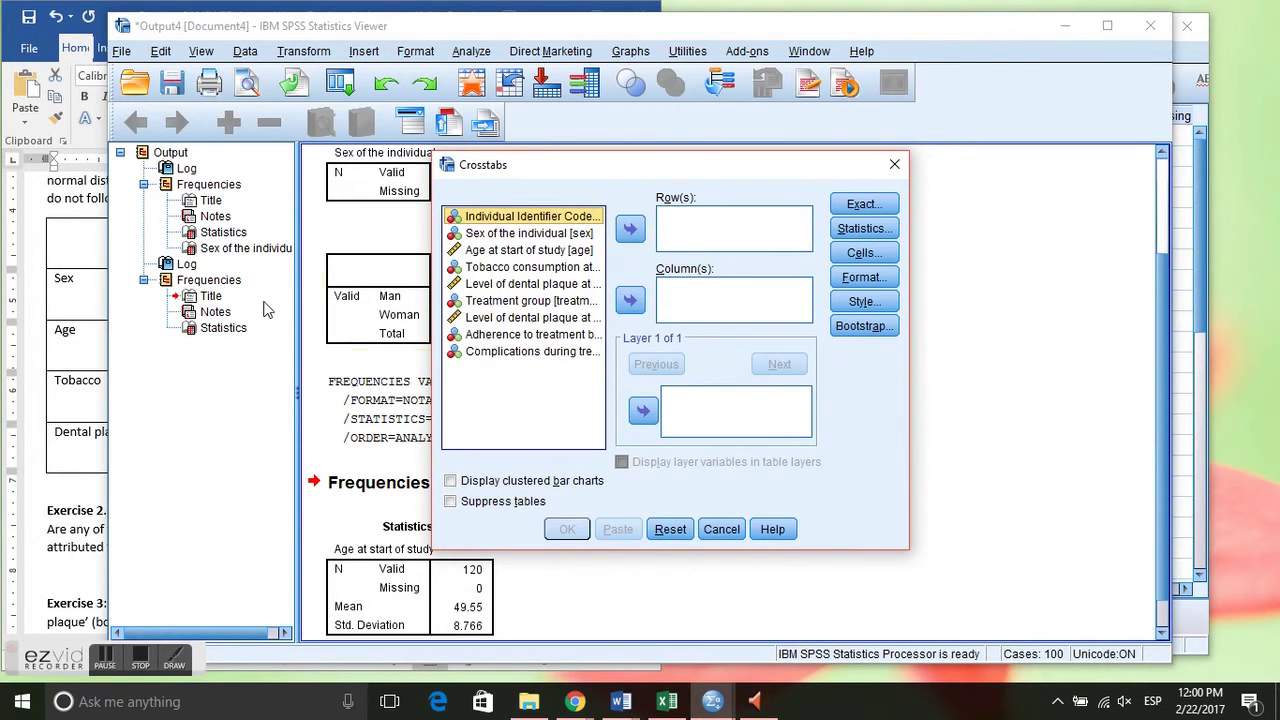
click(71, 311)
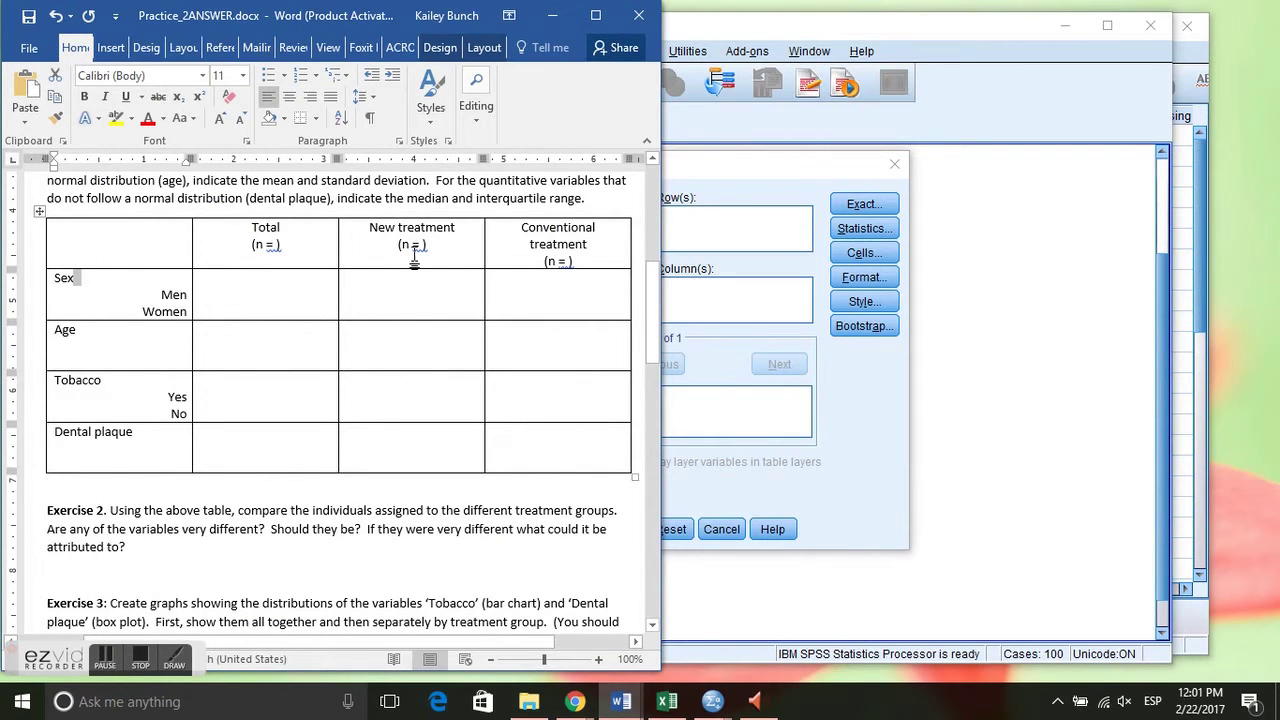
click(785, 302)
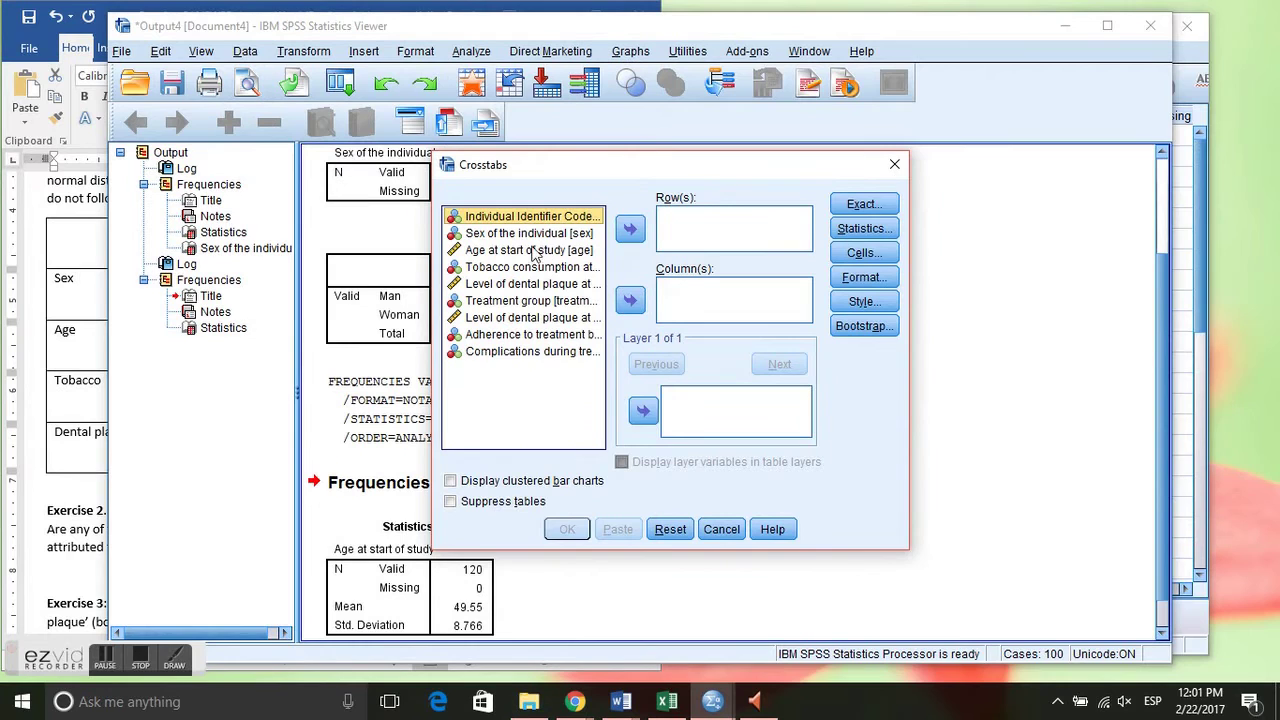
Place Sex of the individual in Row(s) and Treatment group in Column(s).
click(533, 234)
click(631, 230)
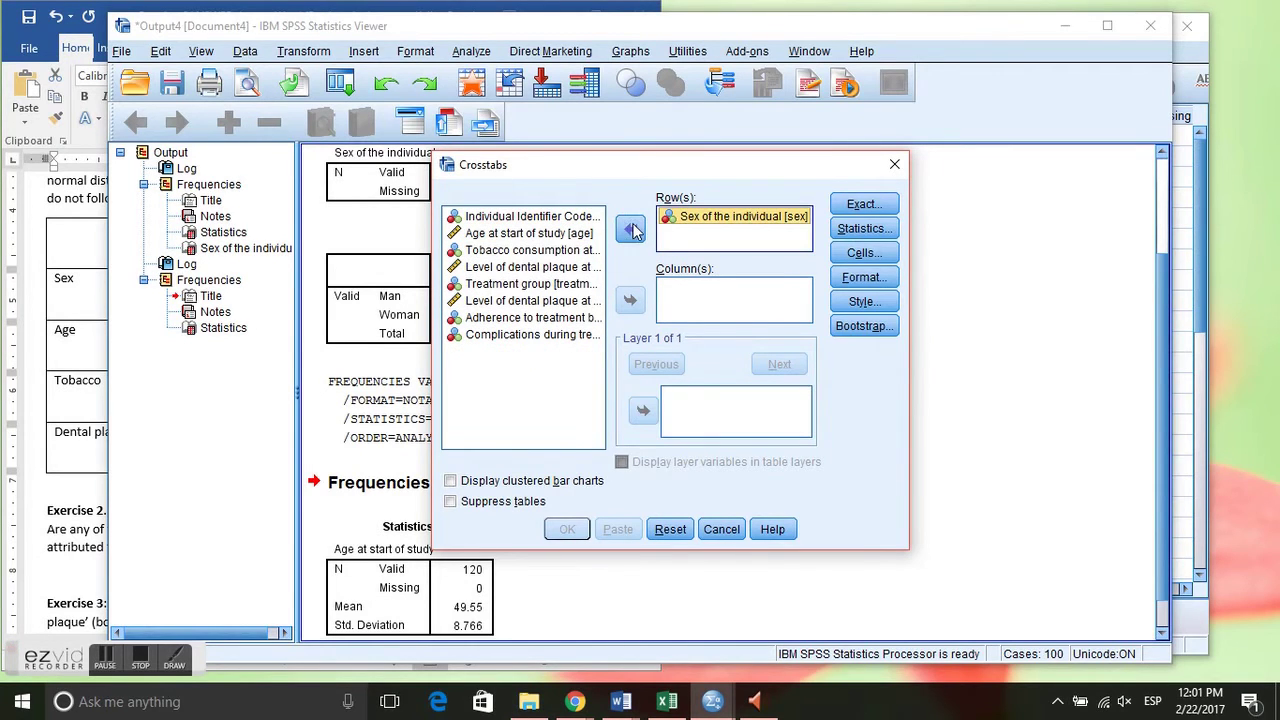
click(510, 285)
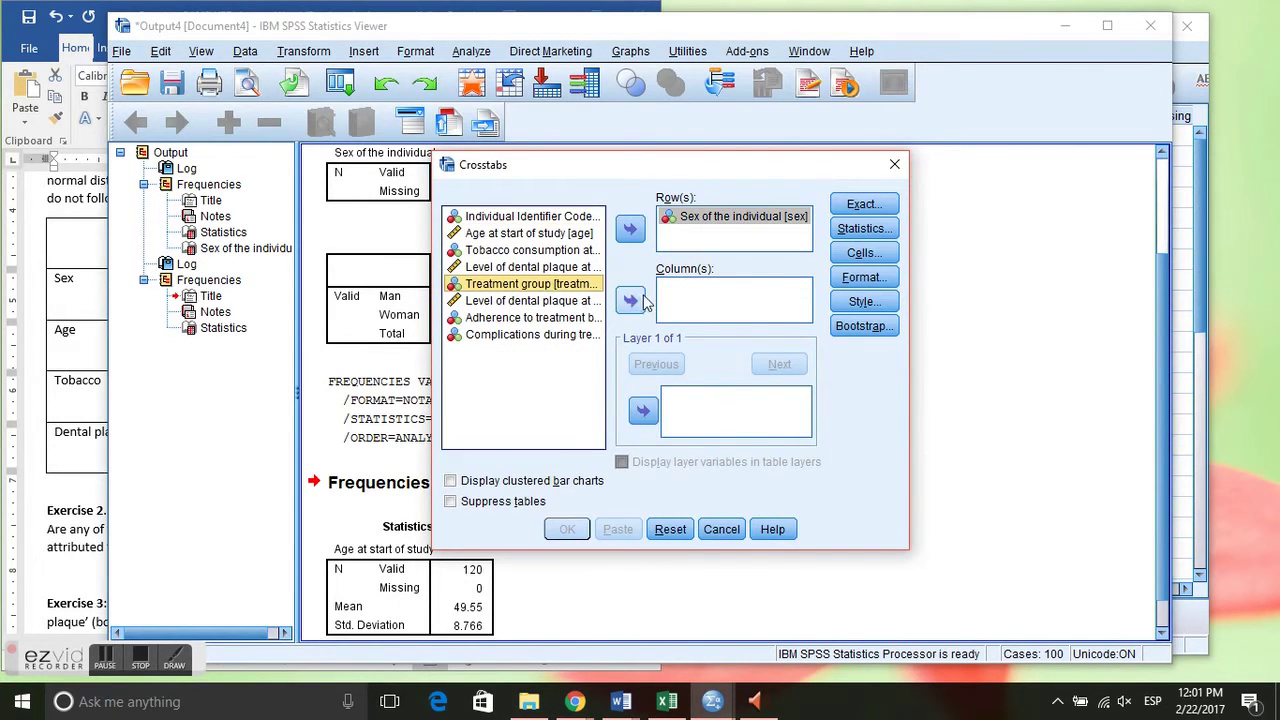
click(630, 300)
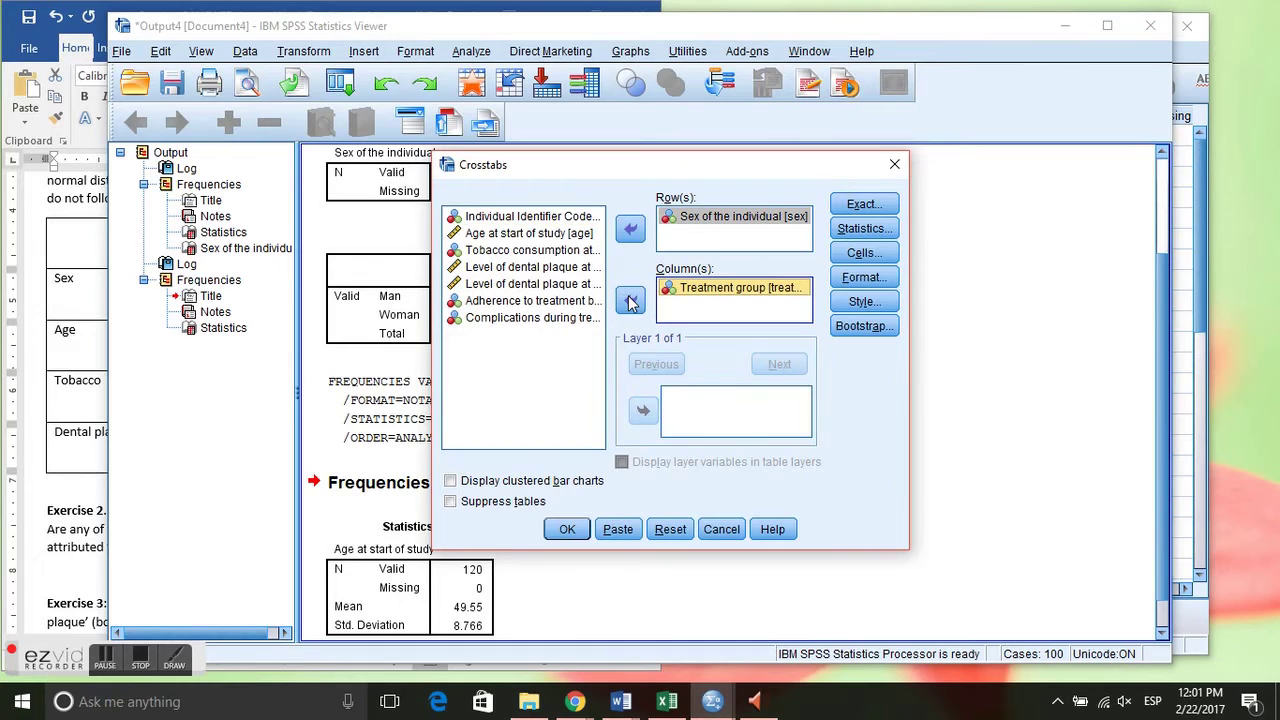
click(862, 229)
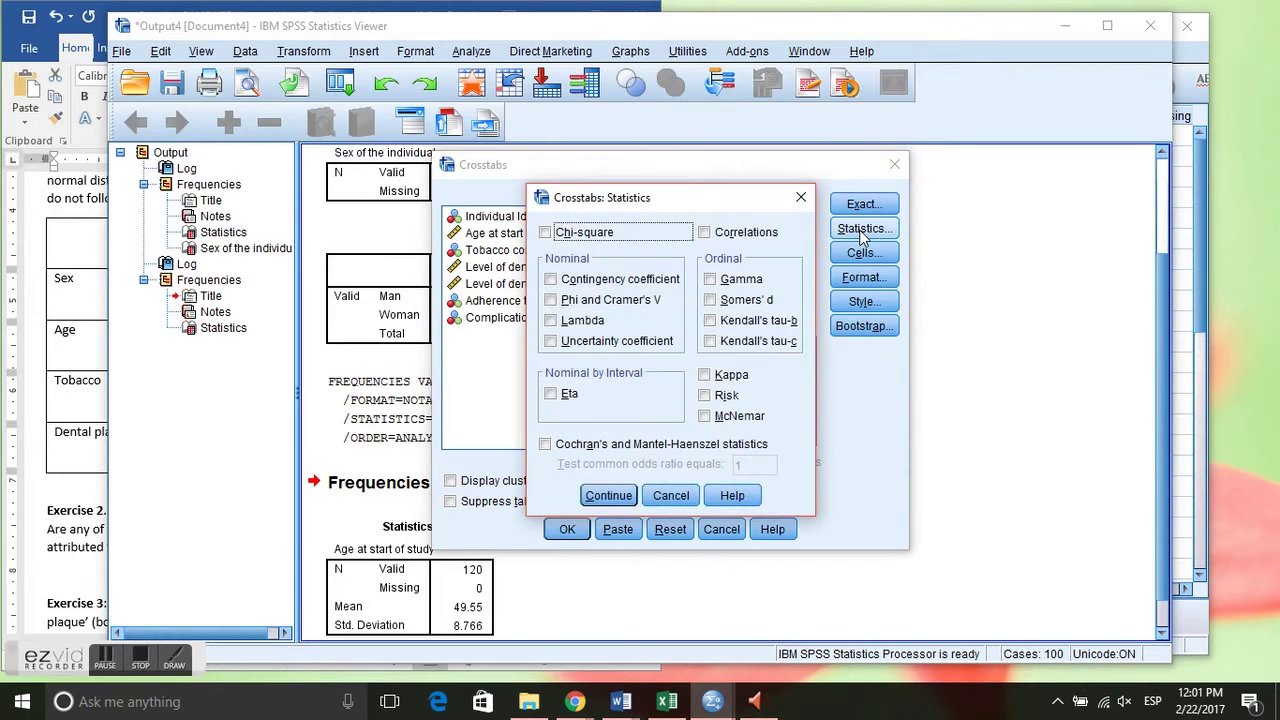
click(670, 496)
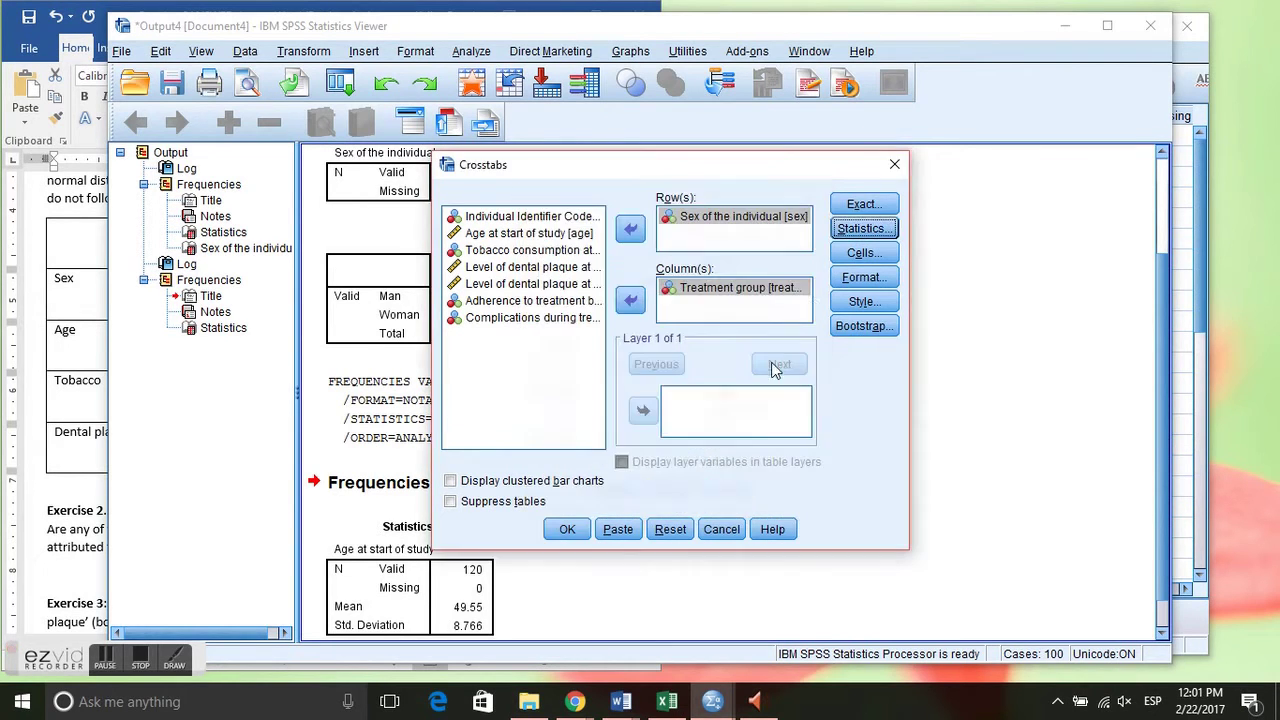
Add Column percentages to the crosstab cells alongside observed counts.
click(862, 253)
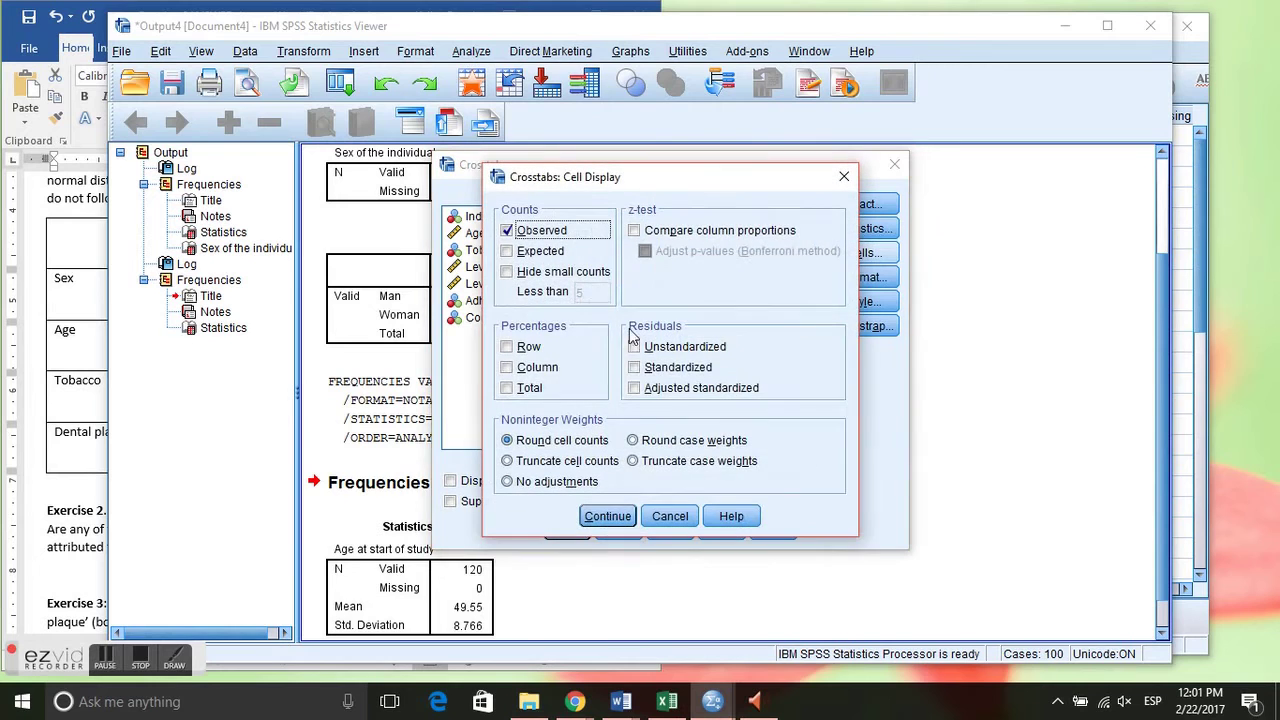
click(507, 367)
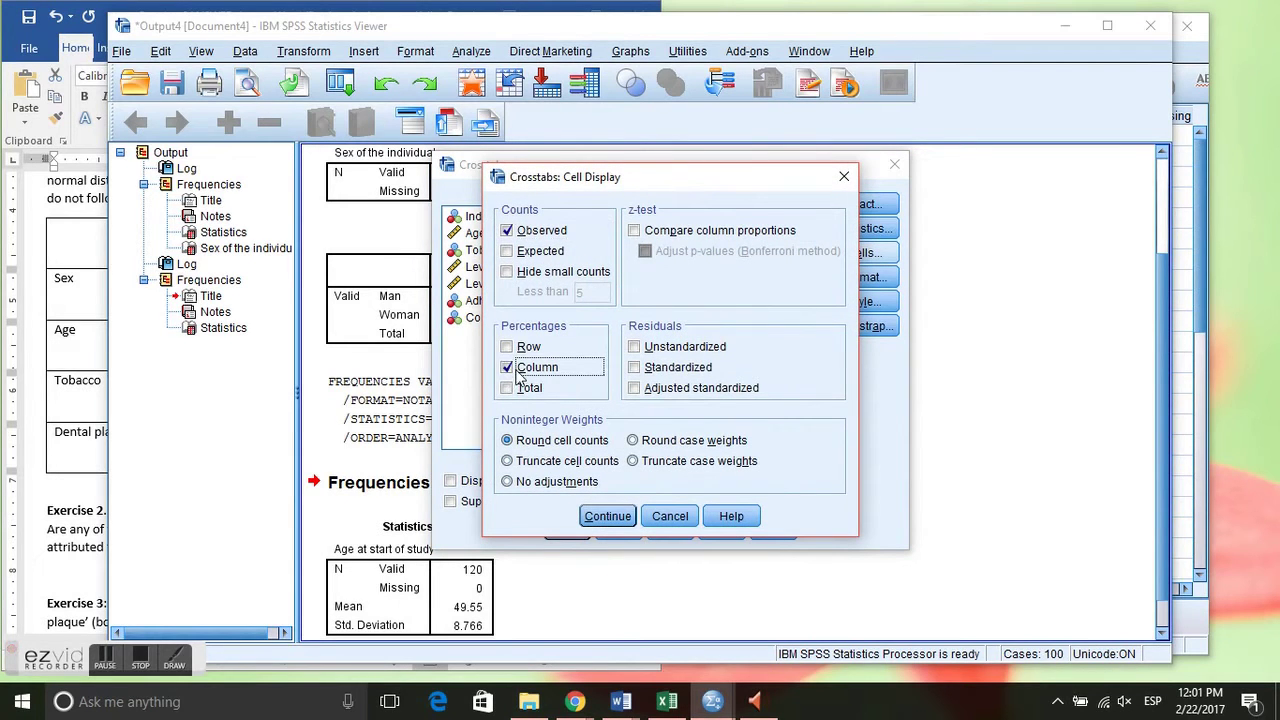
click(82, 324)
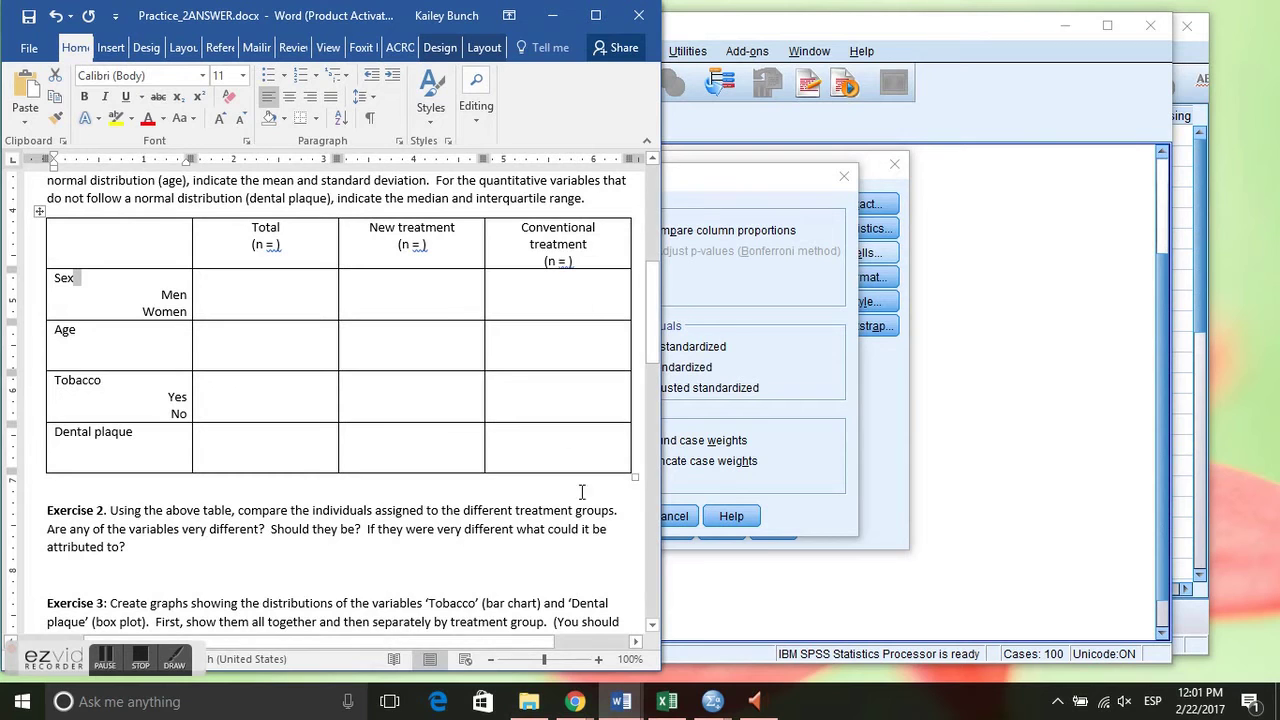
click(833, 356)
click(600, 516)
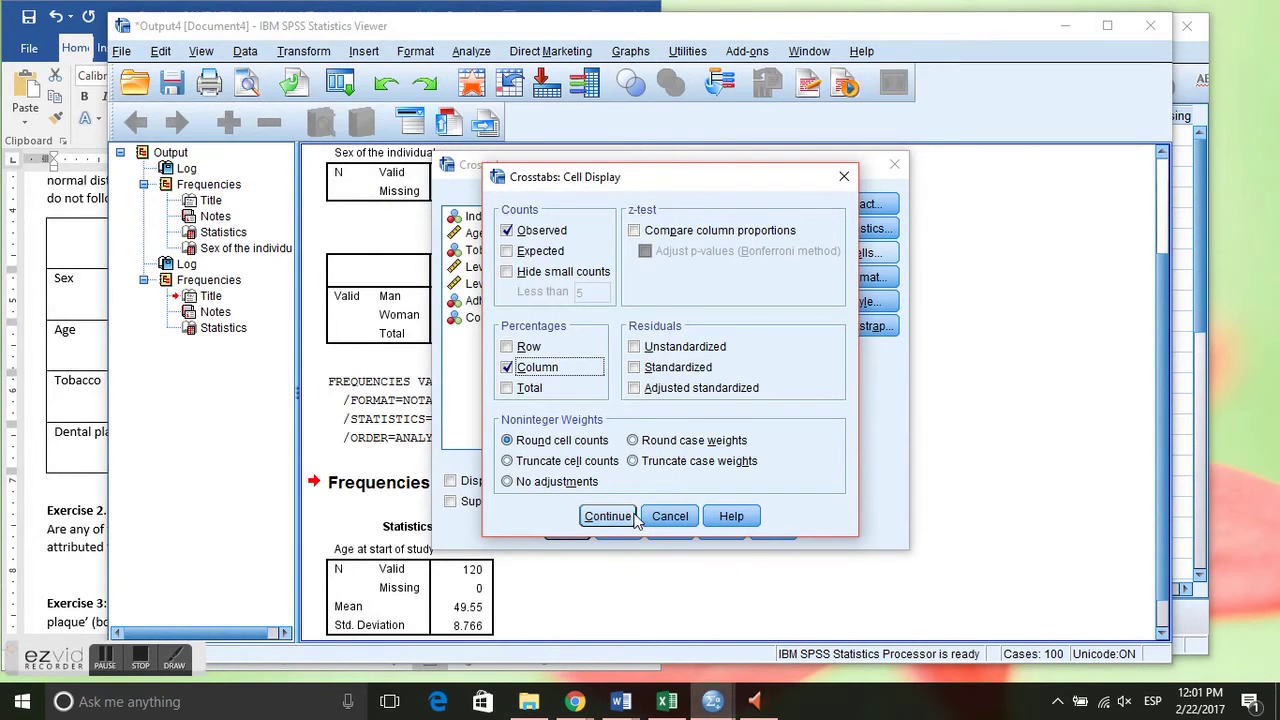
Run the crosstab (men 58.7% conventional vs 42.1% new) and compare with the Word table.
click(566, 529)
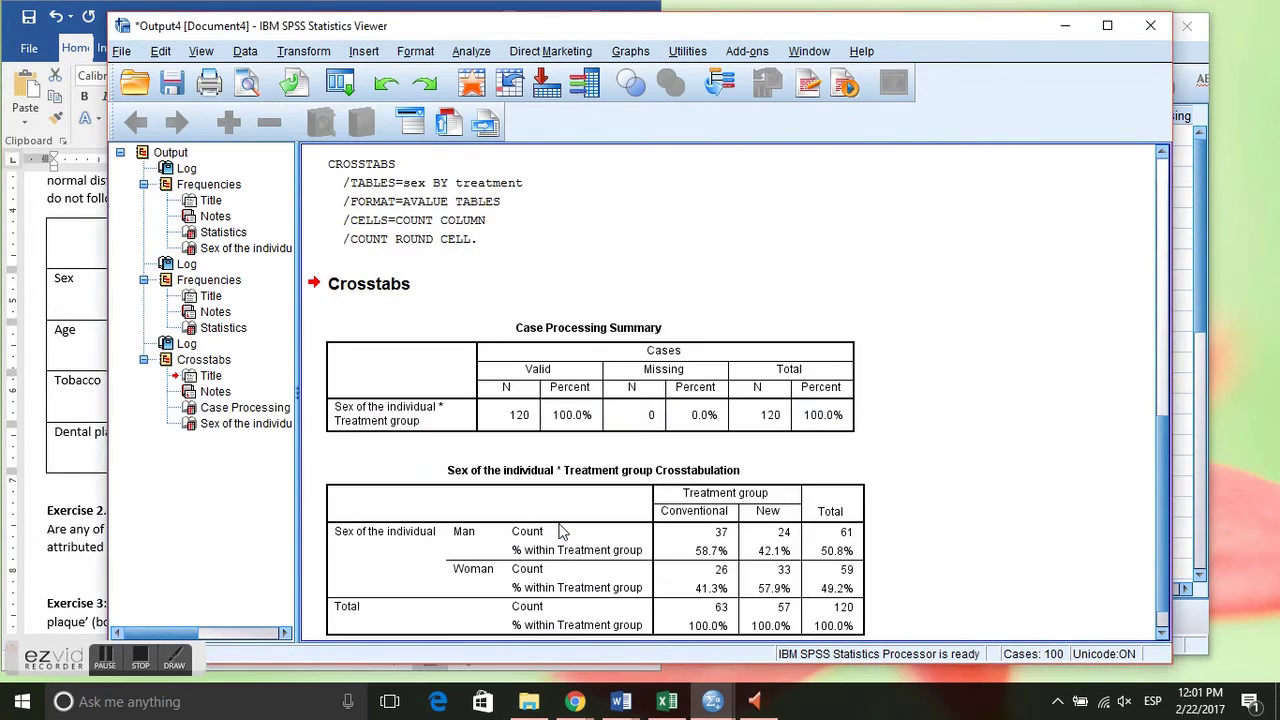
scroll(1161, 441, down, 1)
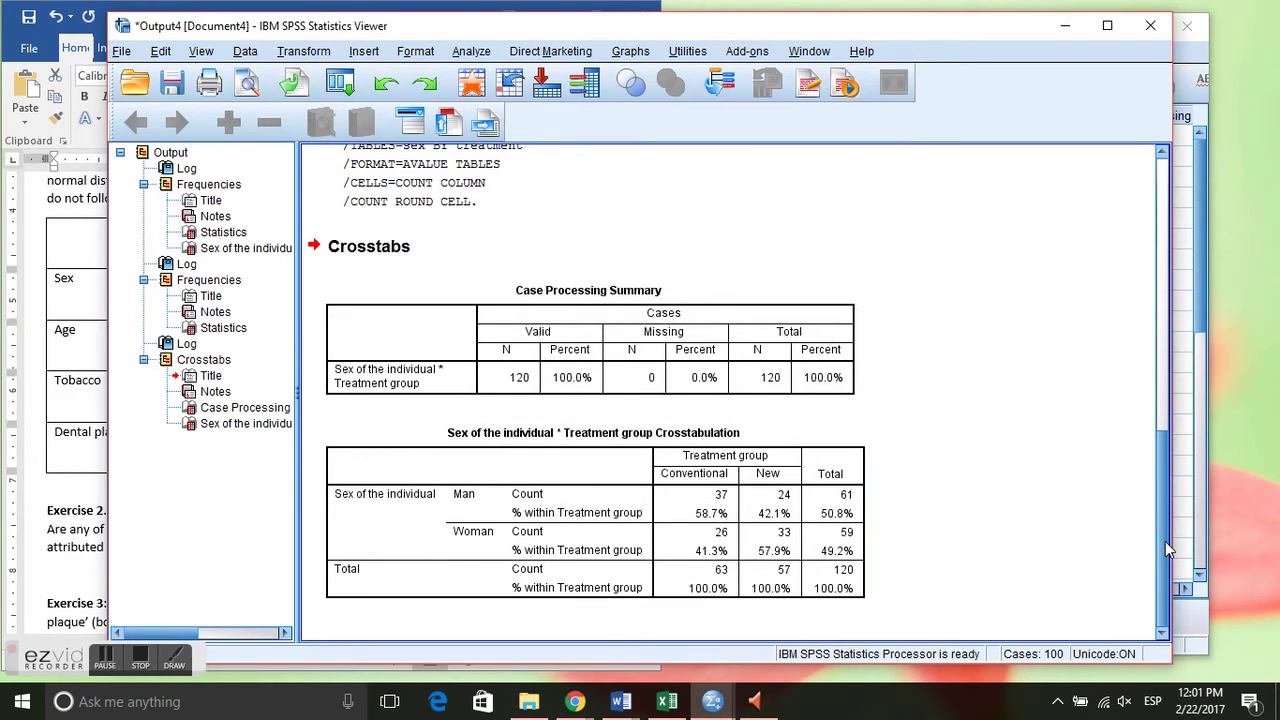
click(722, 542)
click(37, 354)
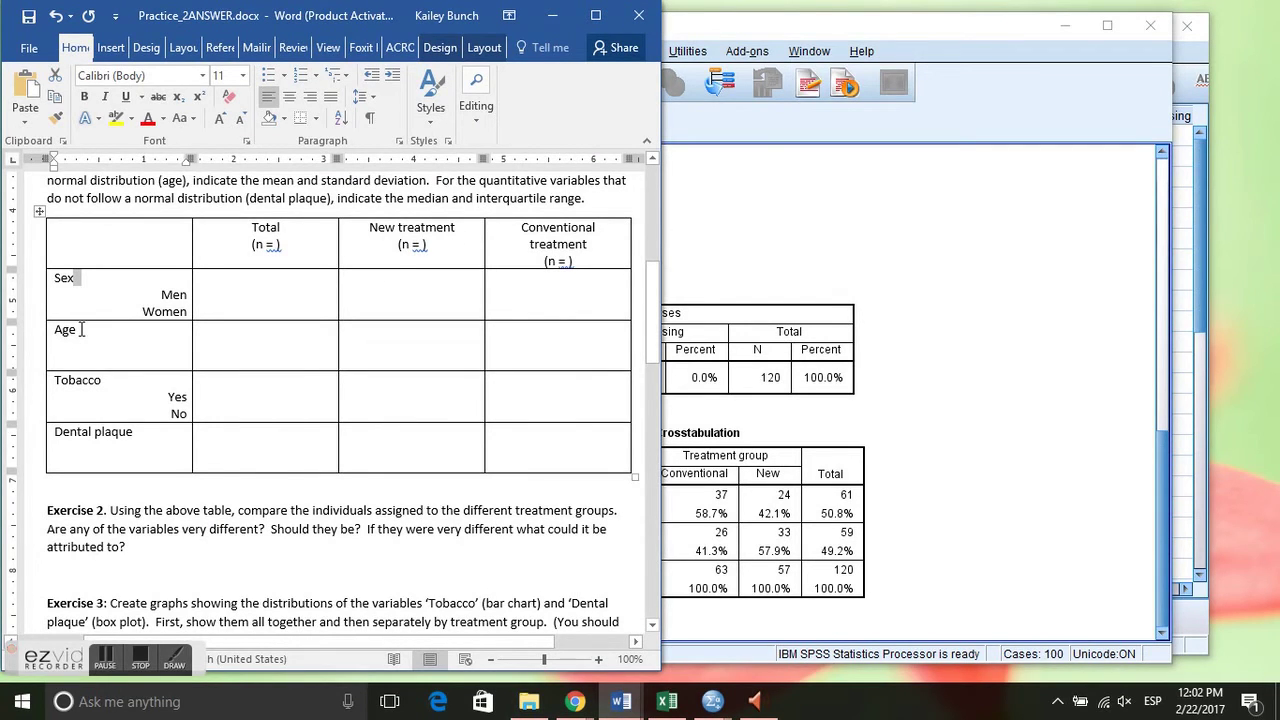
click(793, 32)
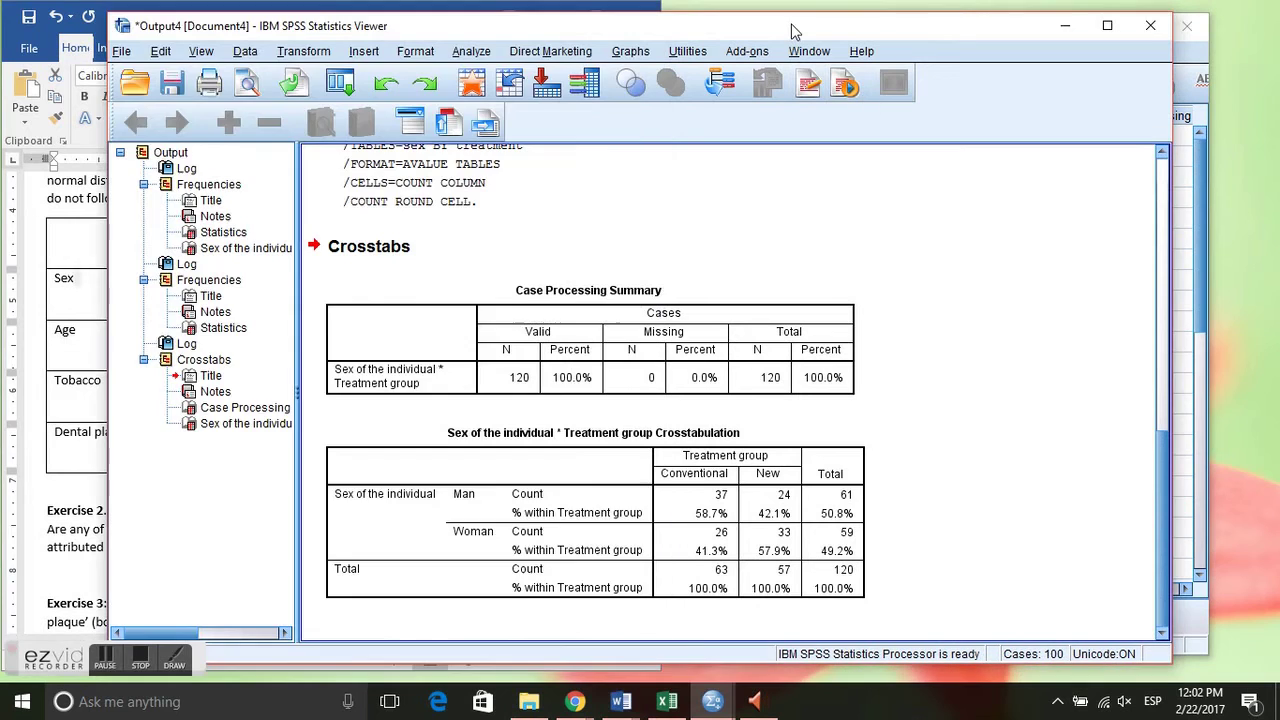
In Explore, set Age at start of study as dependent and Treatment group as factor.
click(420, 58)
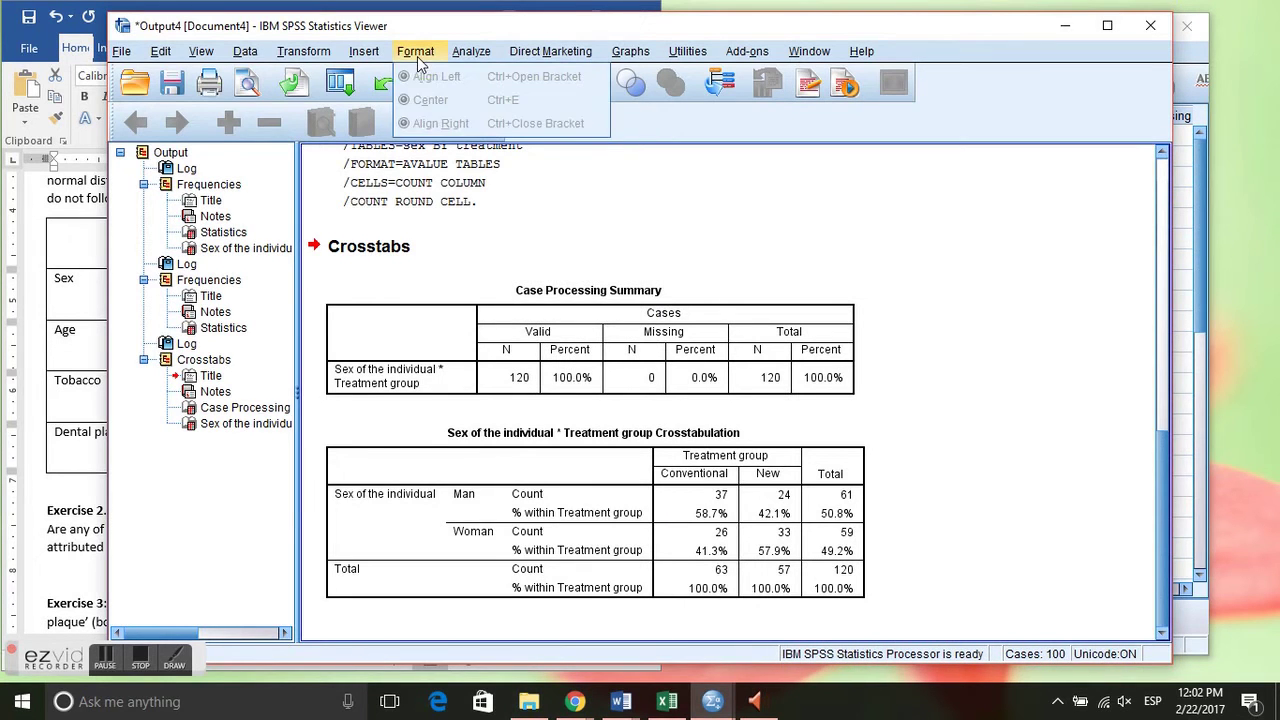
mouse_move(472, 58)
mouse_move(548, 100)
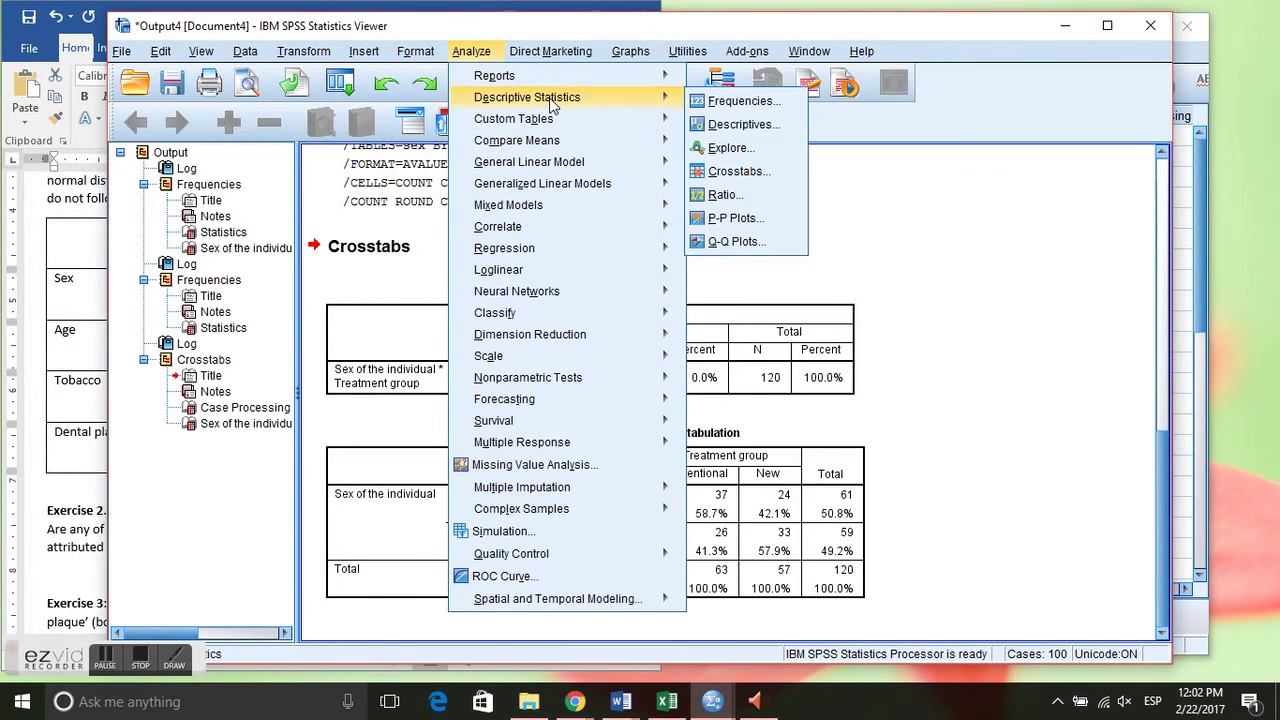
click(730, 148)
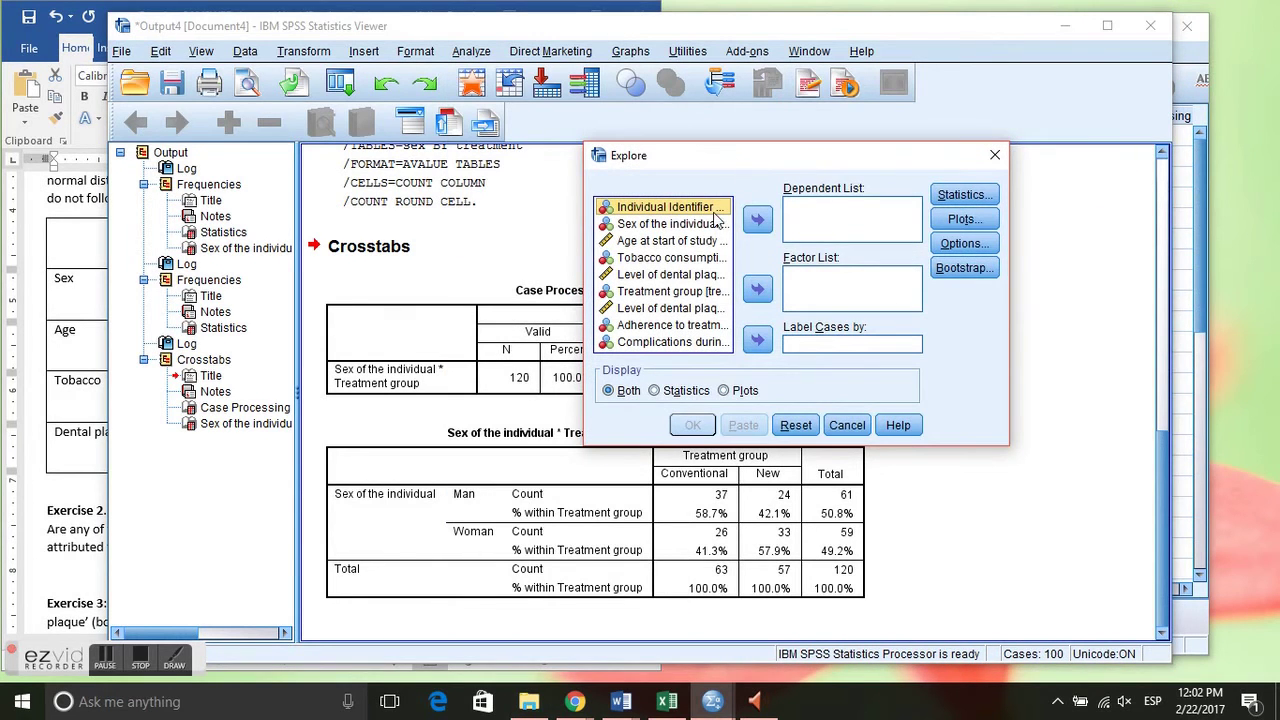
click(665, 244)
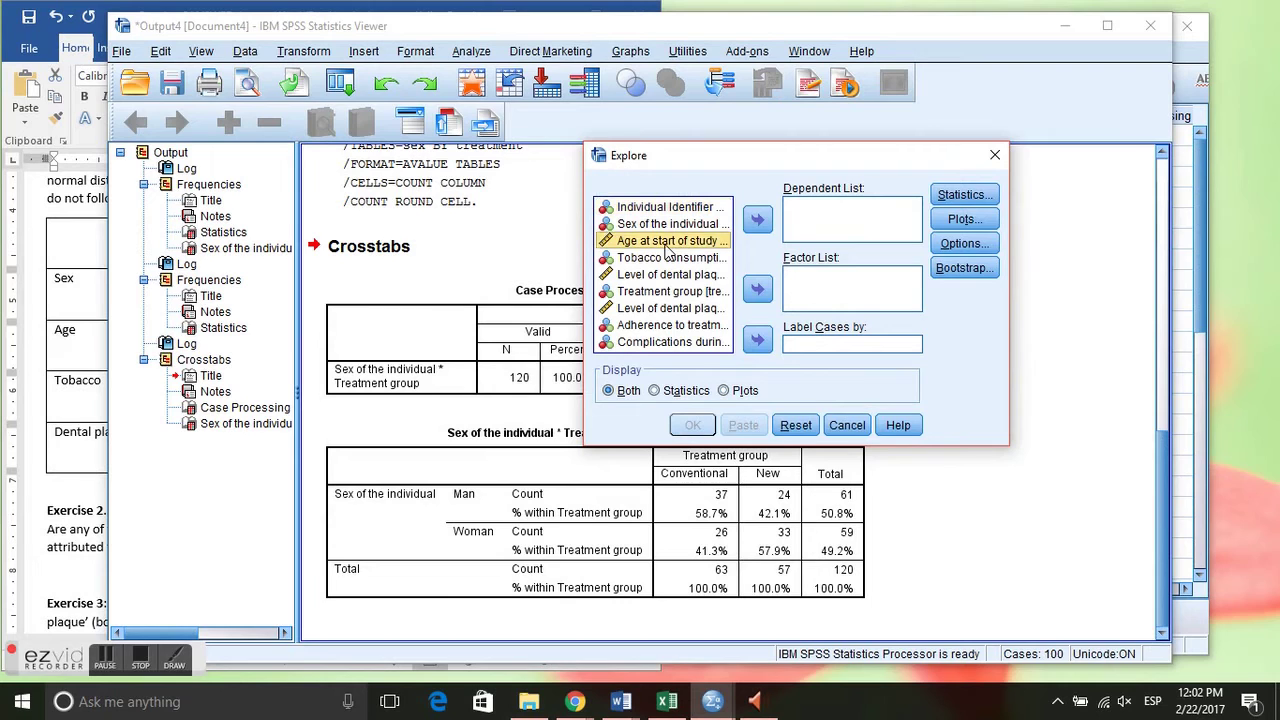
click(757, 219)
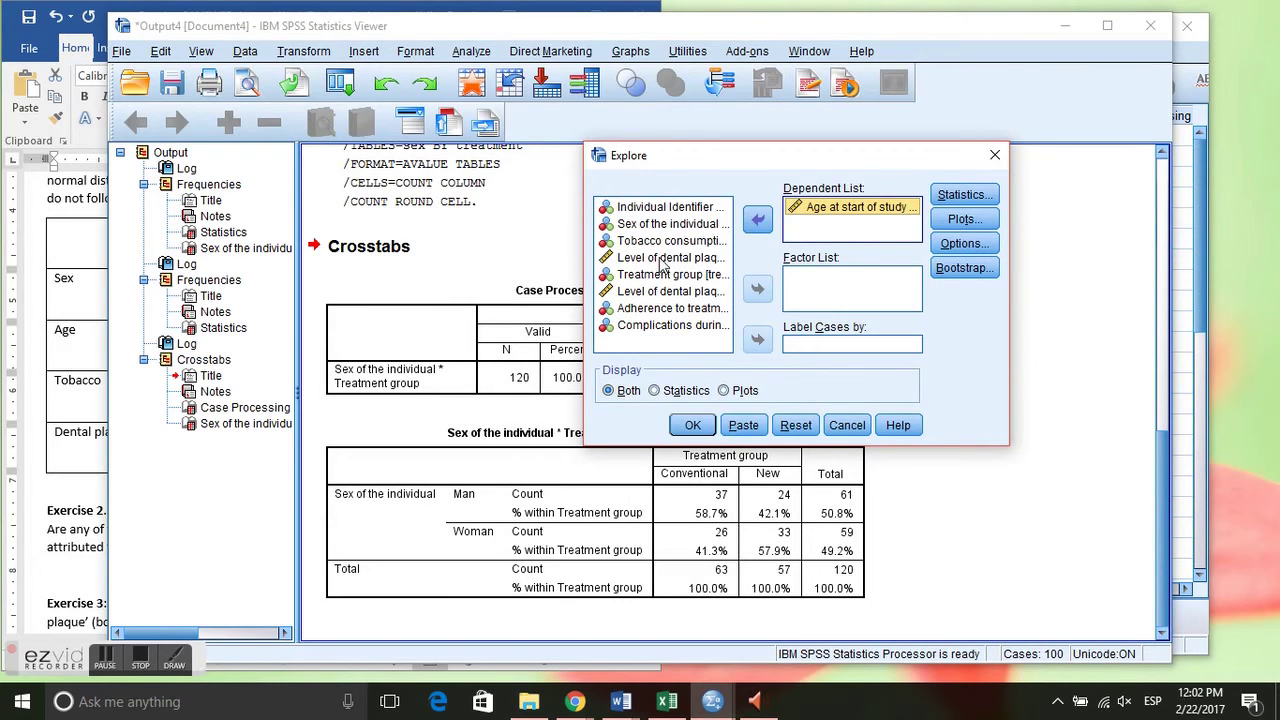
click(652, 276)
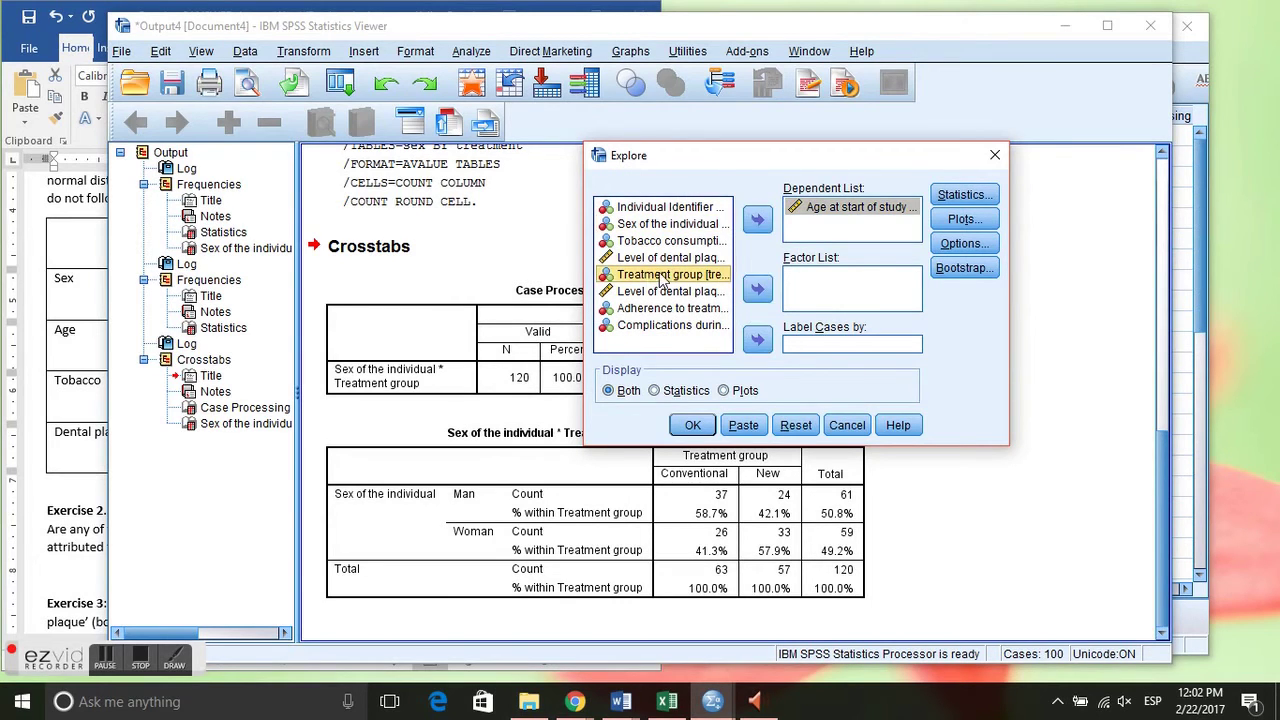
click(758, 289)
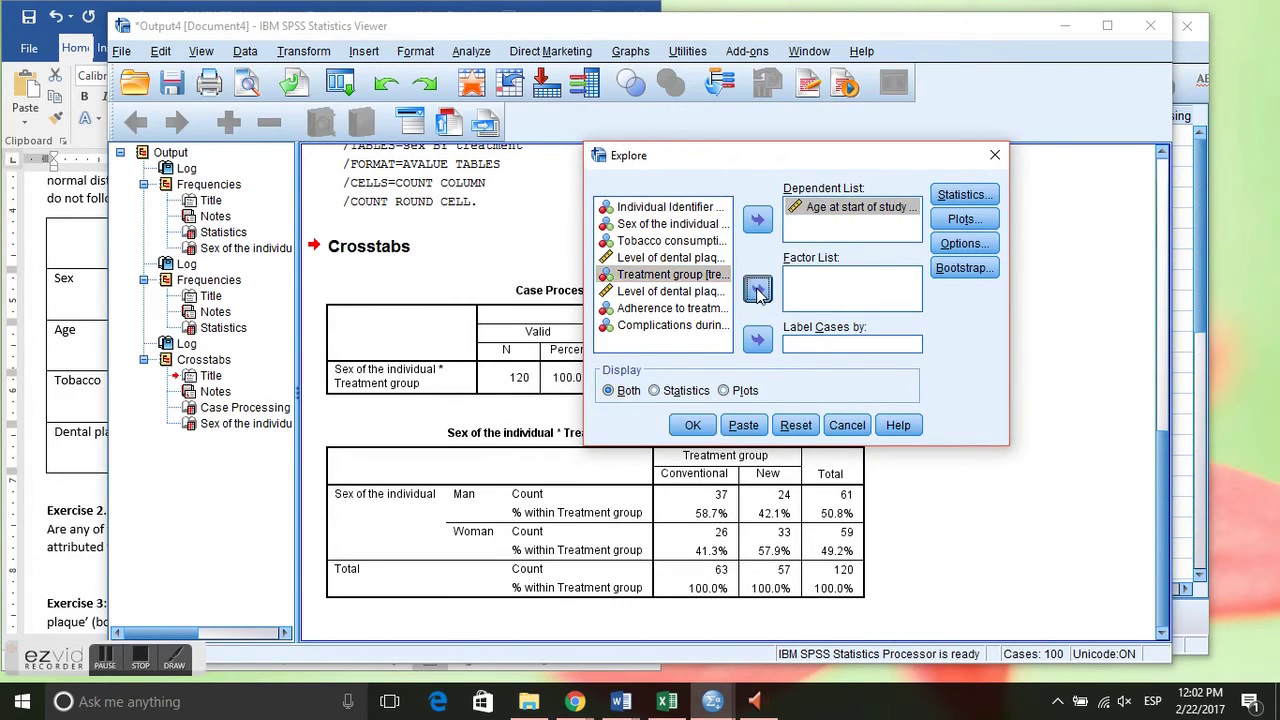
Tick Percentiles in the Explore statistics, then open the Options dialog.
click(961, 196)
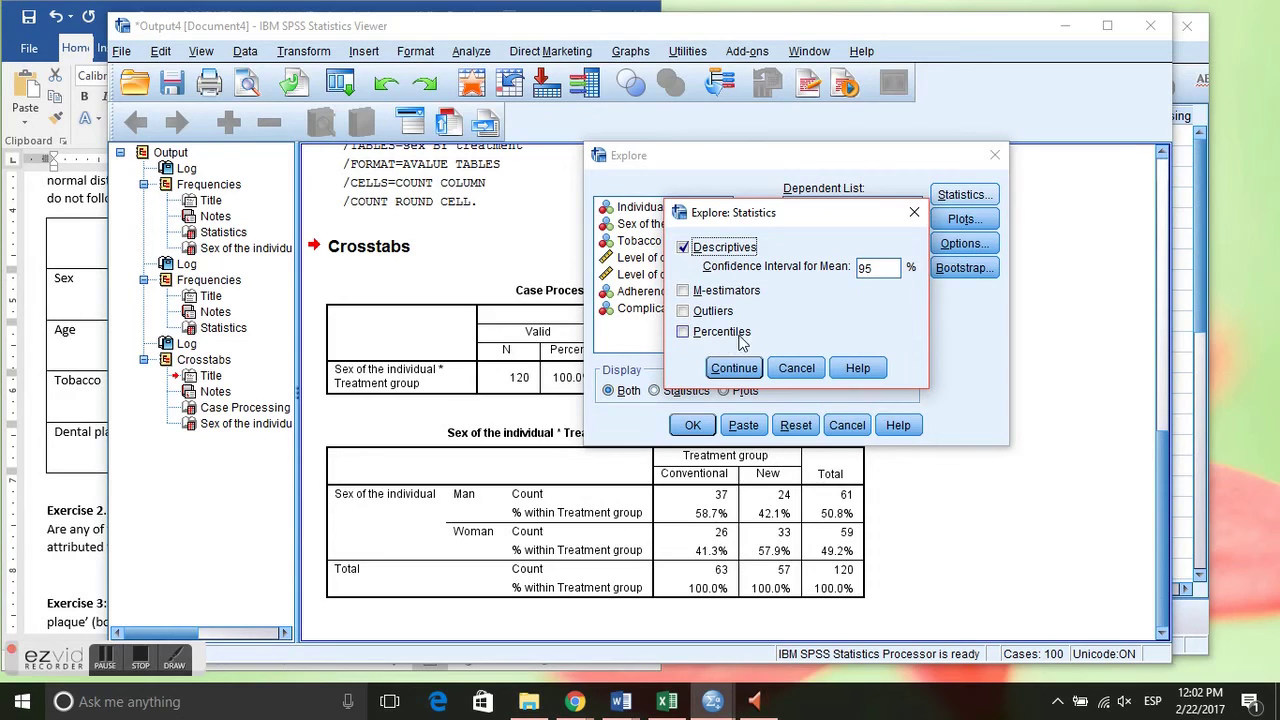
click(686, 334)
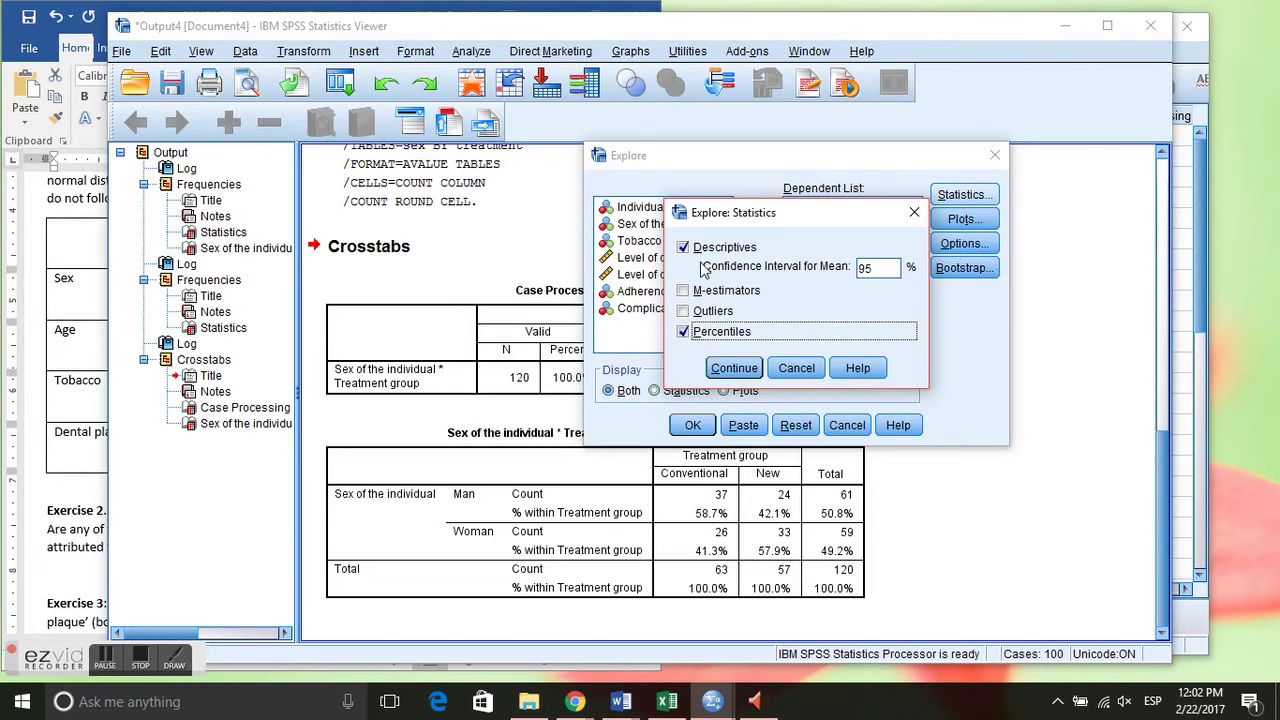
click(734, 368)
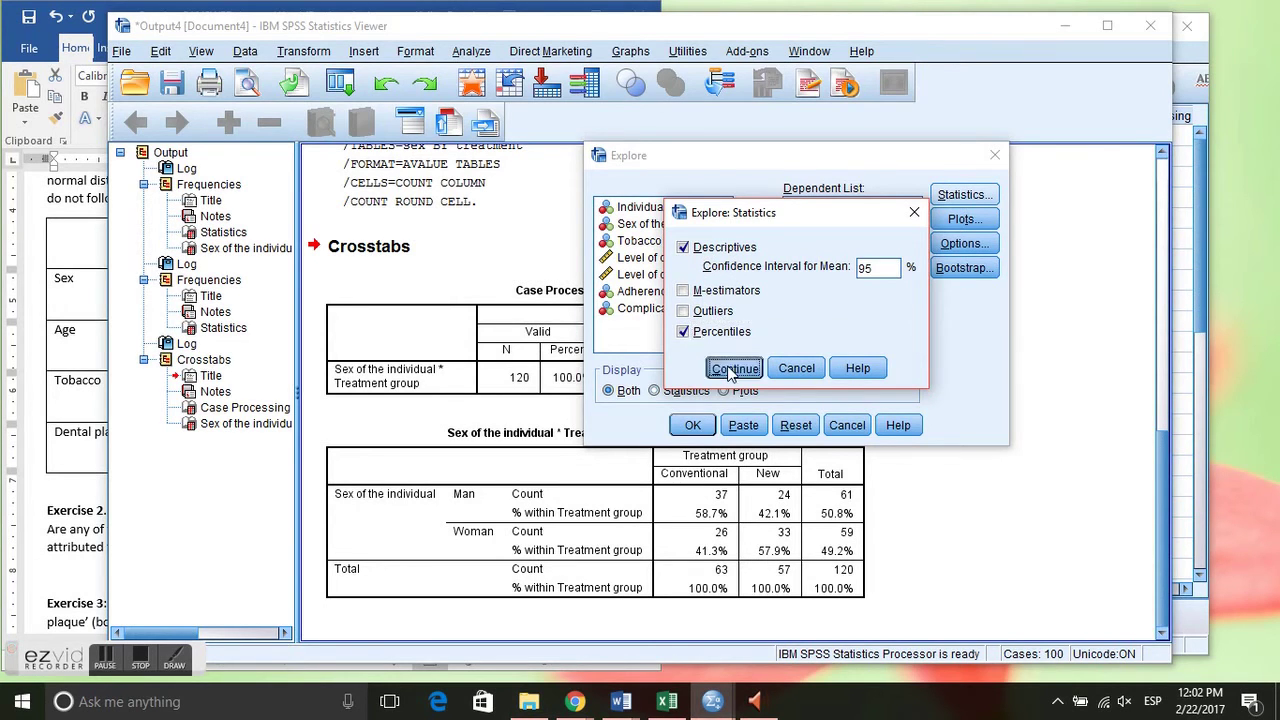
click(963, 243)
Run Explore and scroll through the age percentiles (medians 50 and 48) and stem-and-leaf plots.
click(796, 355)
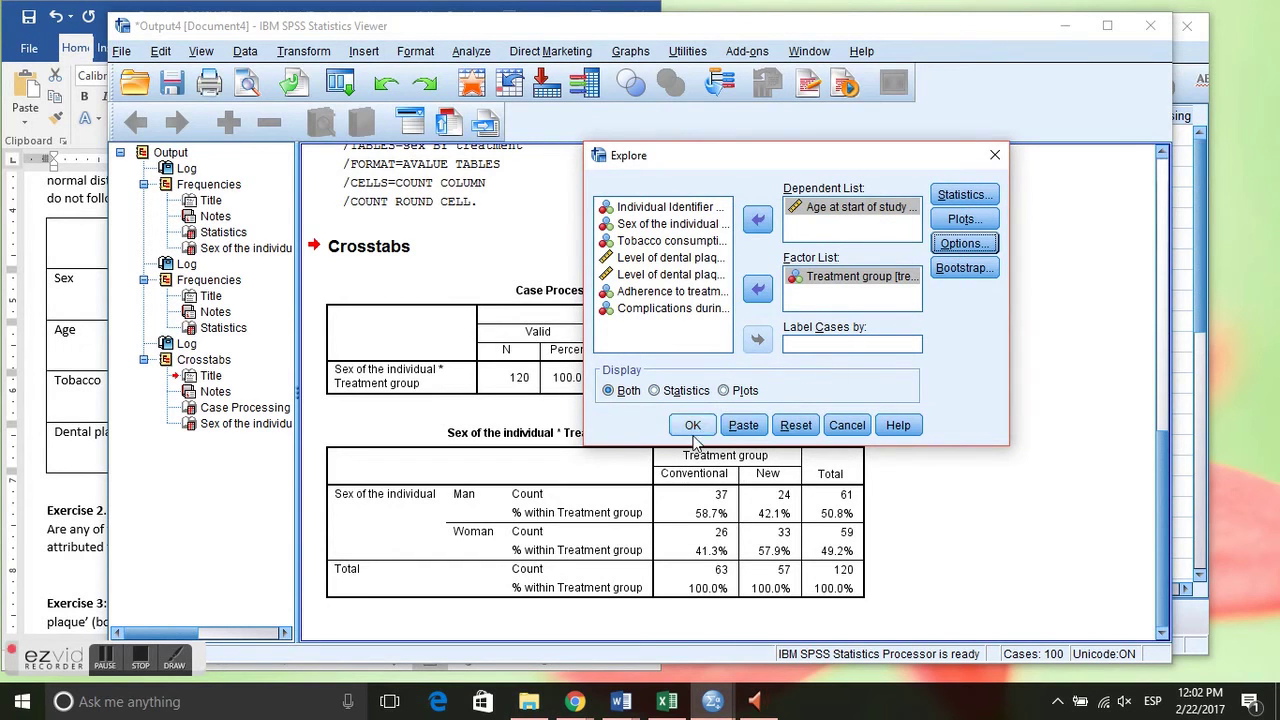
click(693, 426)
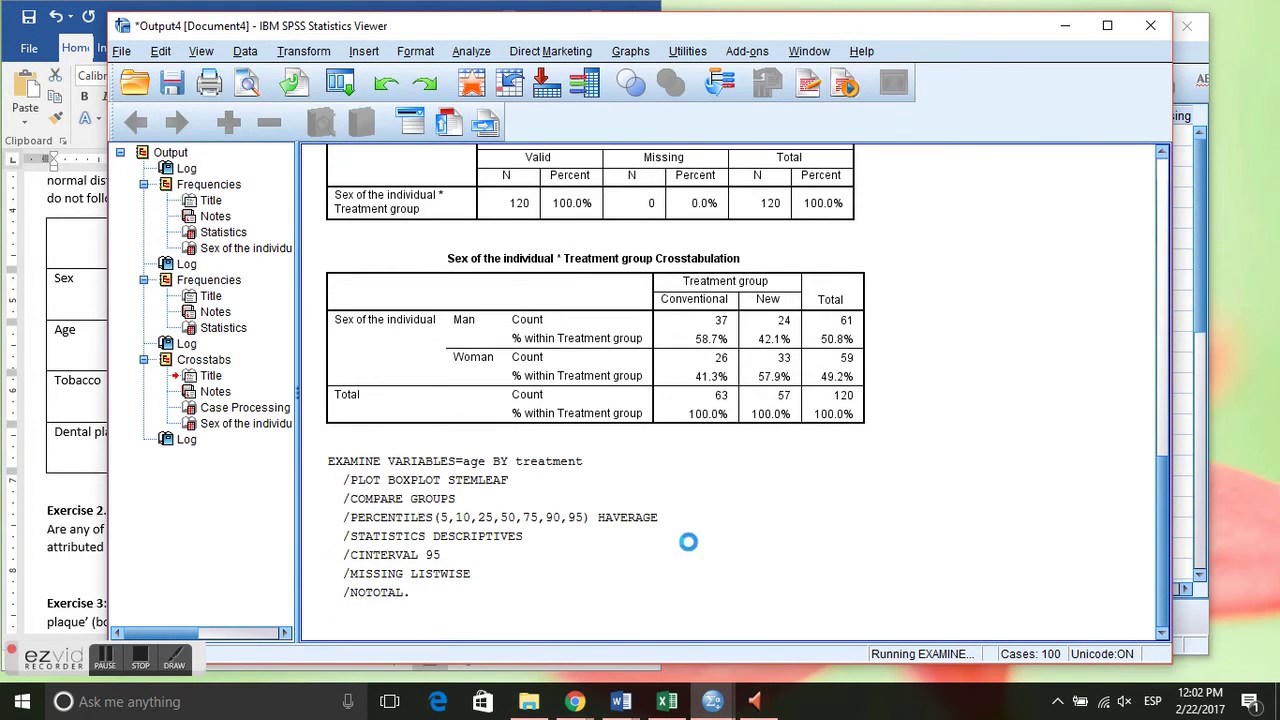
drag(1164, 378, 1164, 404)
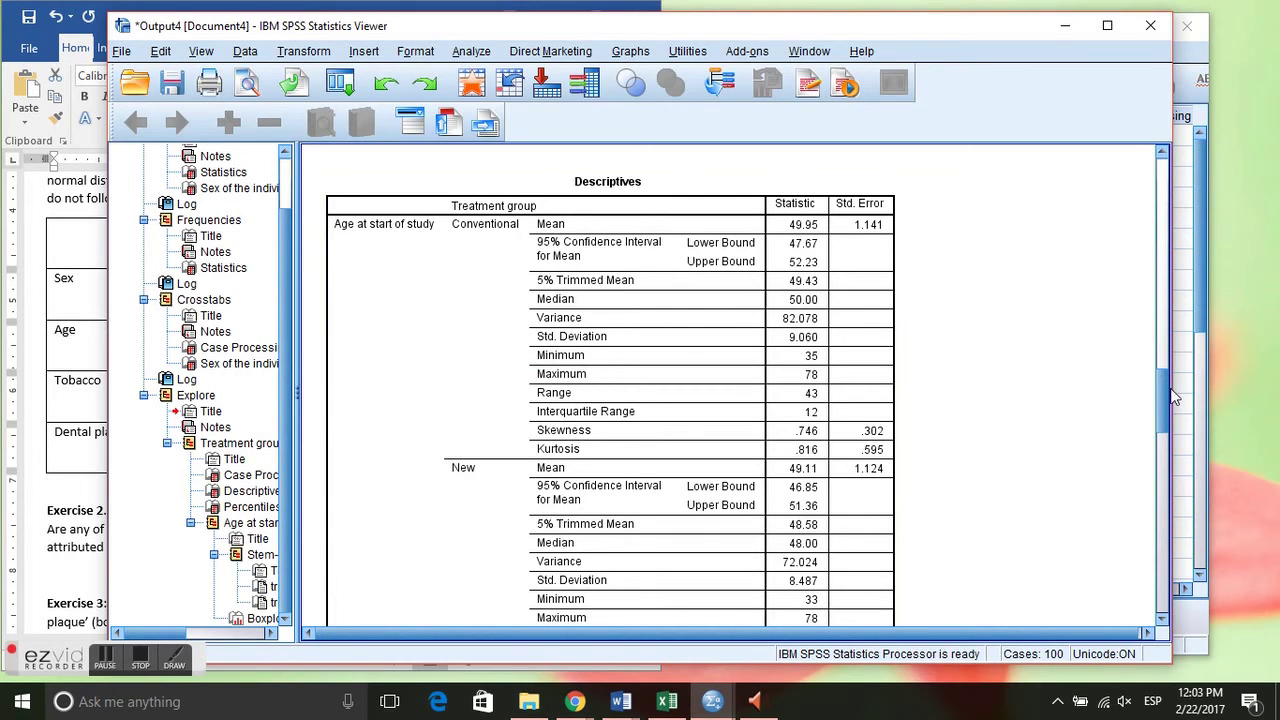
drag(1161, 392, 1163, 425)
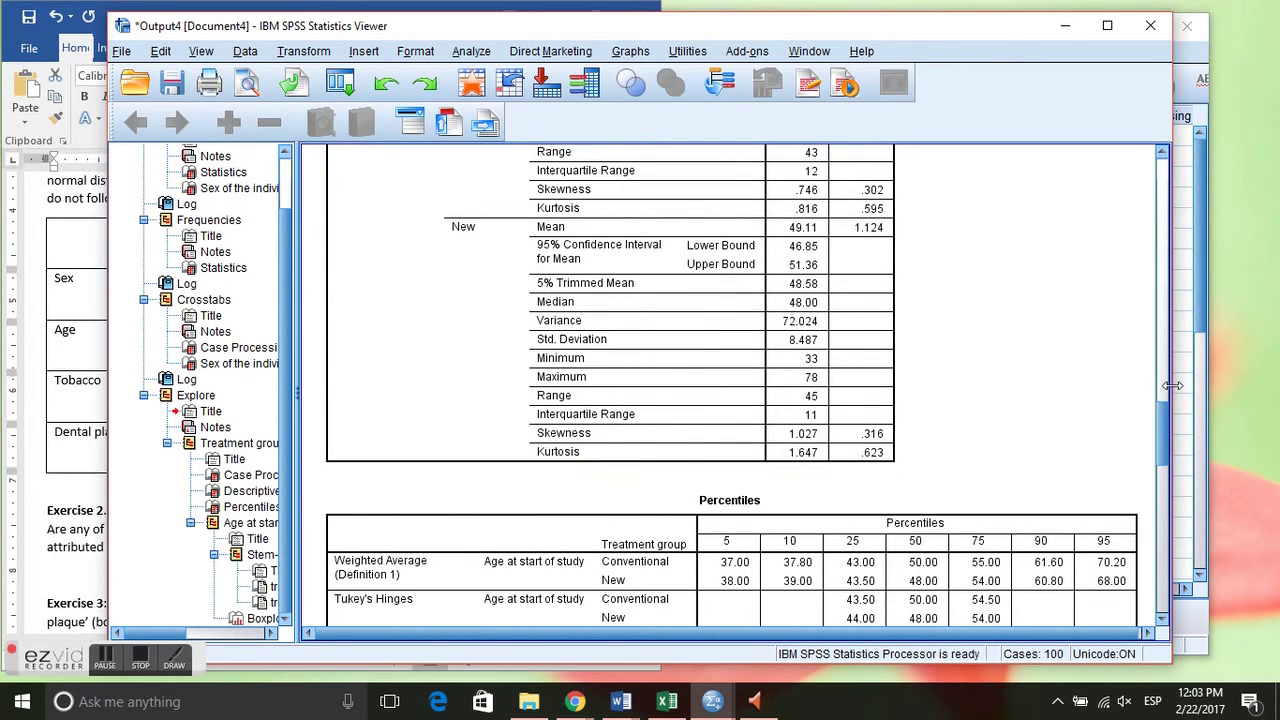
drag(1163, 416, 1163, 436)
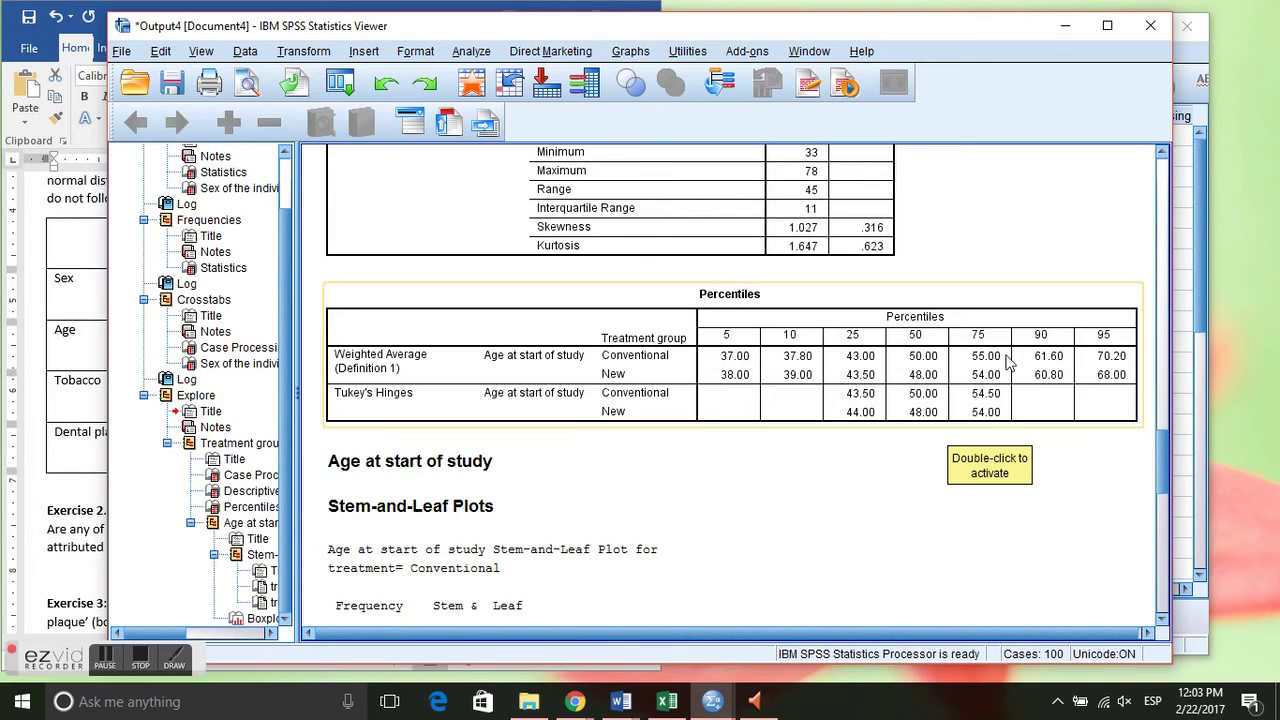
scroll(326, 432, down, 5)
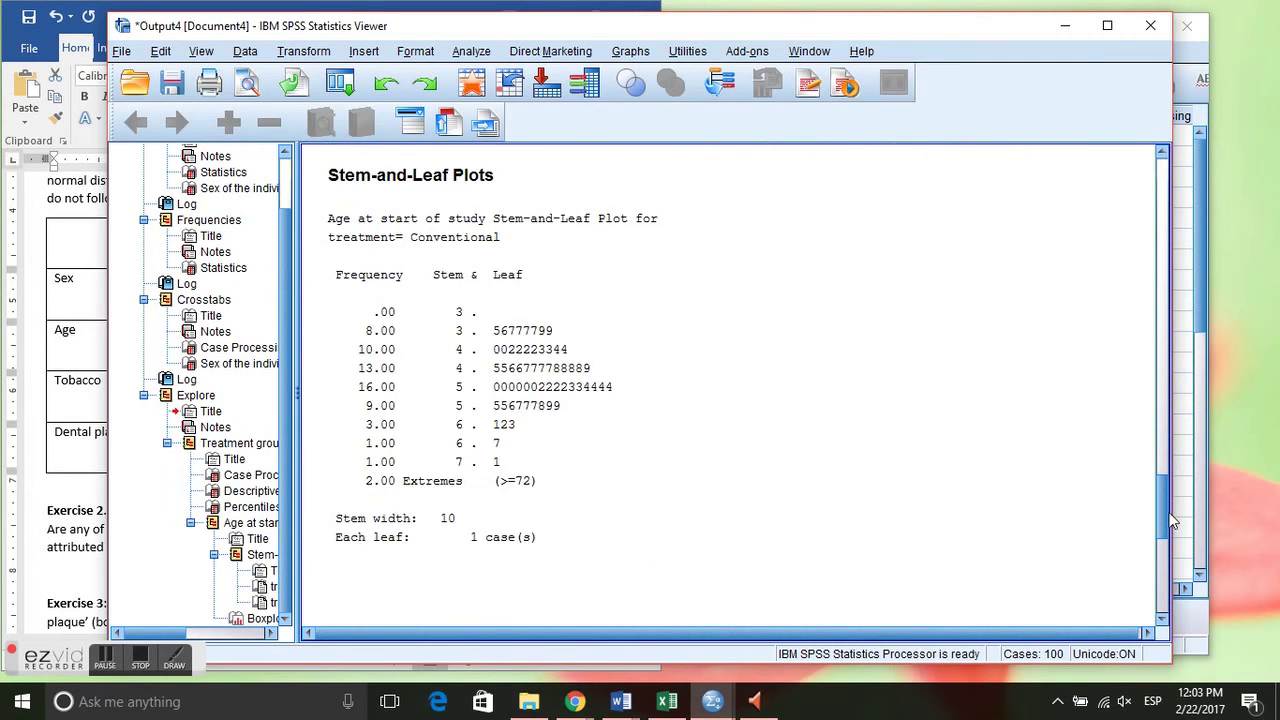
Compare the Word answer sheet with the output, selecting the Percentiles table (new group median 48, IQR 11).
click(40, 406)
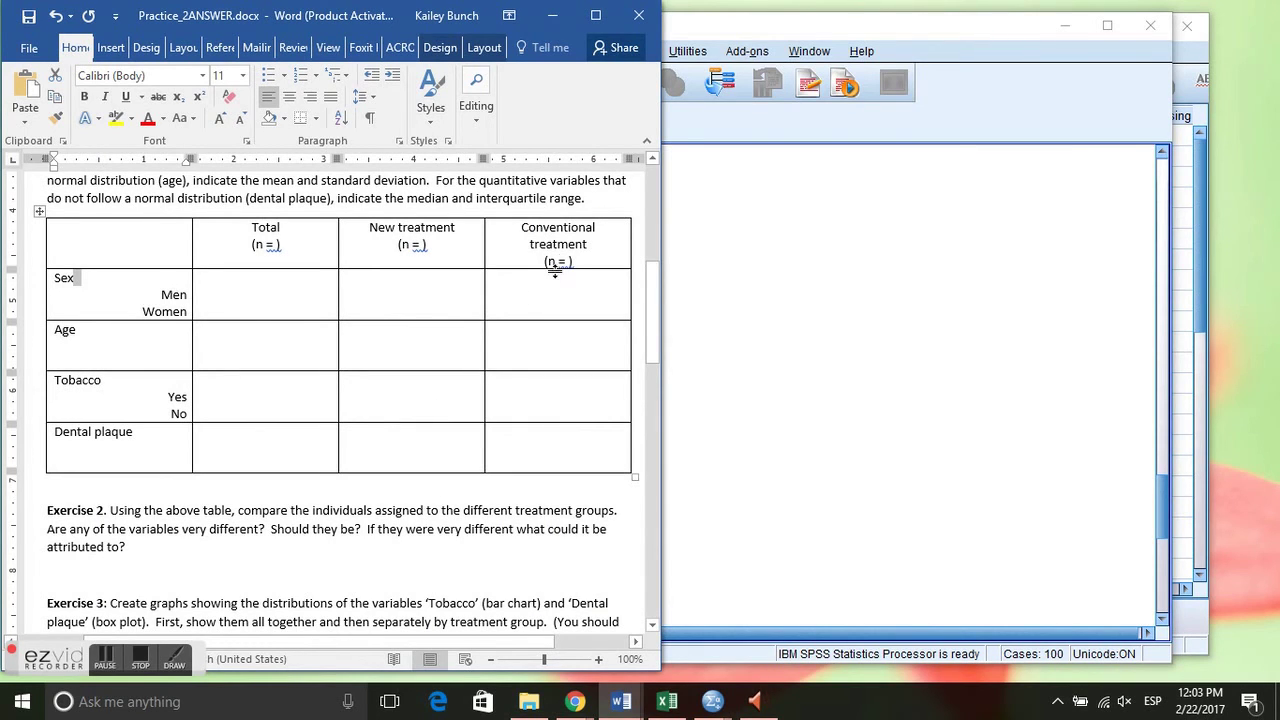
click(755, 35)
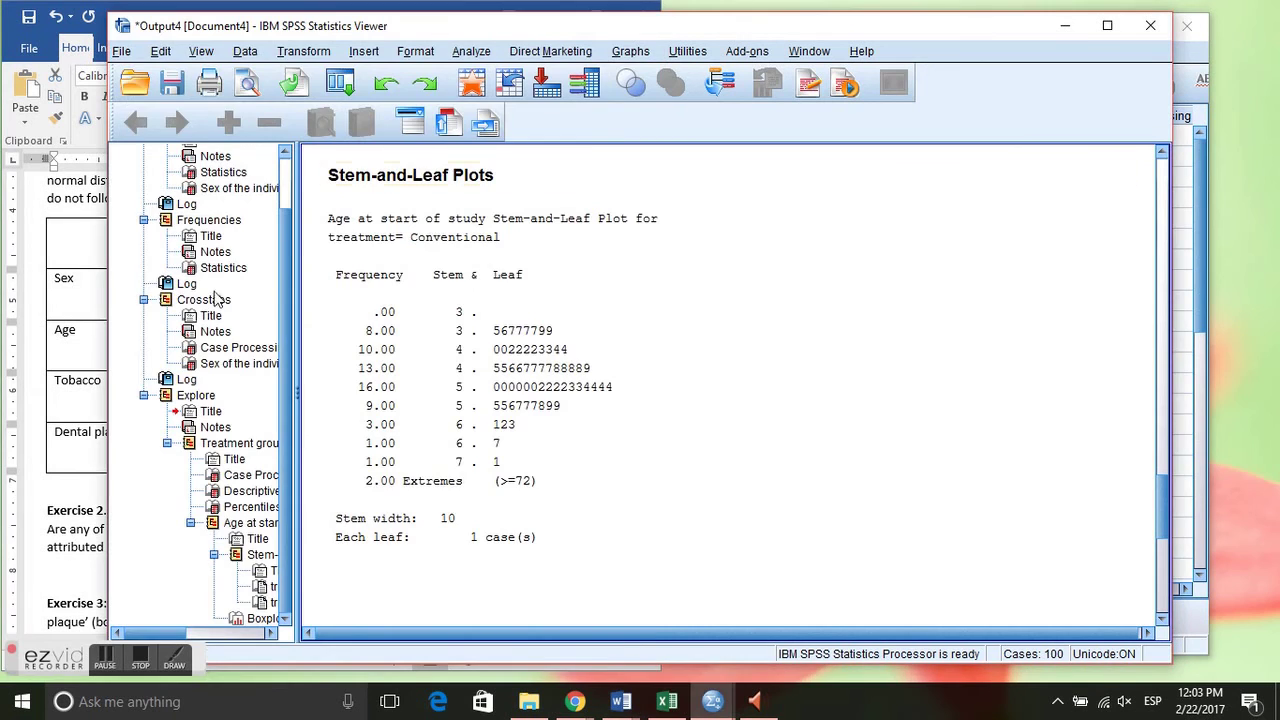
click(37, 398)
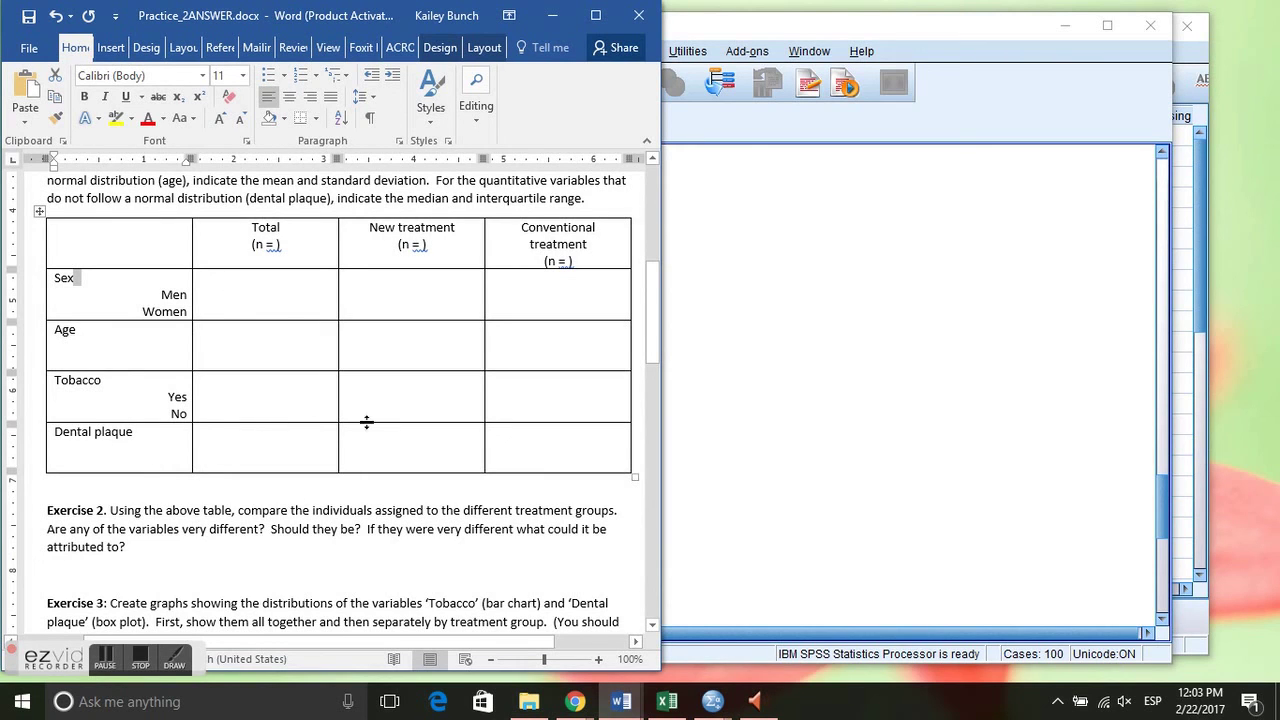
click(805, 116)
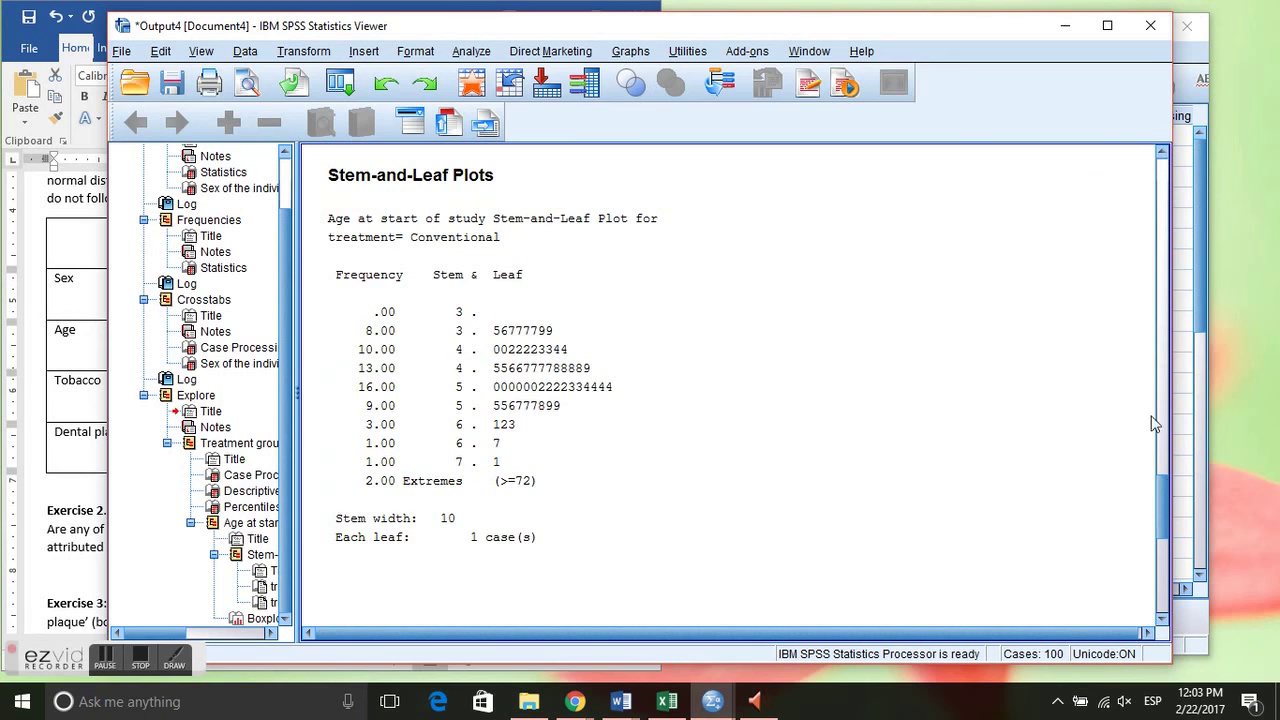
drag(1165, 488, 1157, 399)
click(905, 476)
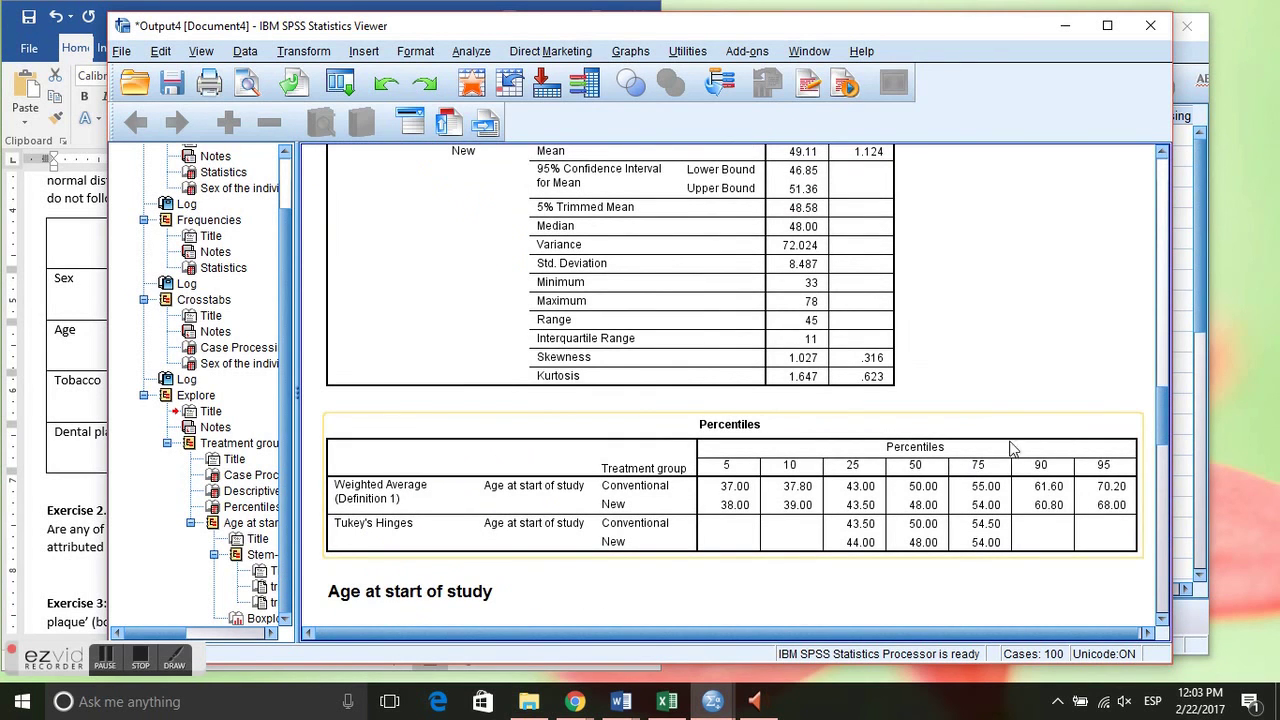